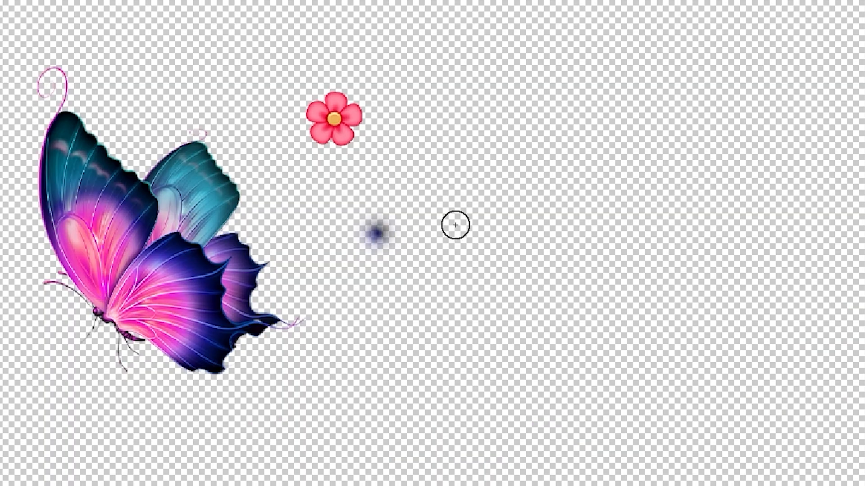
Paint freehand strokes beside the flower with the soft brush and again with the brush hardness set to 100%
{"action": "mouse_move", "coordinate": [464, 183]}
{"action": "left_mouse_down"}
{"action": "mouse_move", "coordinate": [496, 242]}
{"action": "mouse_move", "coordinate": [670, 131]}
{"action": "mouse_move", "coordinate": [707, 321]}
{"action": "mouse_move", "coordinate": [673, 342]}
{"action": "left_mouse_up"}
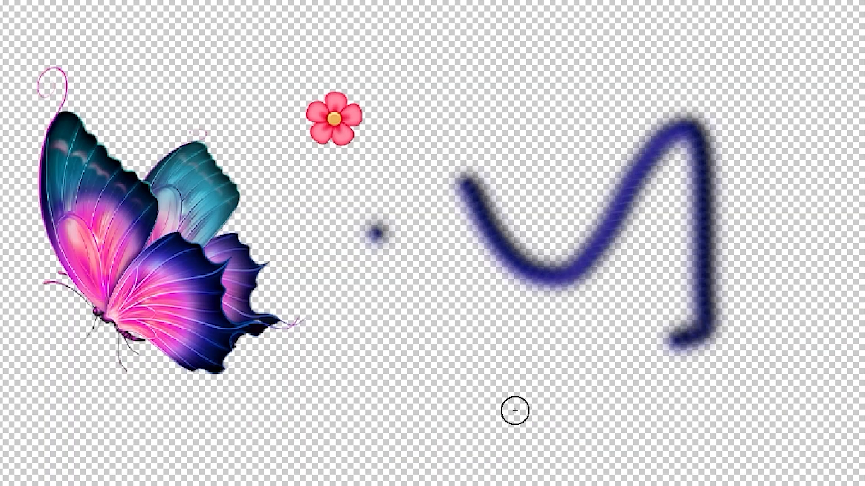
{"action": "left_click_drag", "start_coordinate": [515, 411], "coordinate": [626, 421]}
{"action": "right_click", "coordinate": [508, 101]}
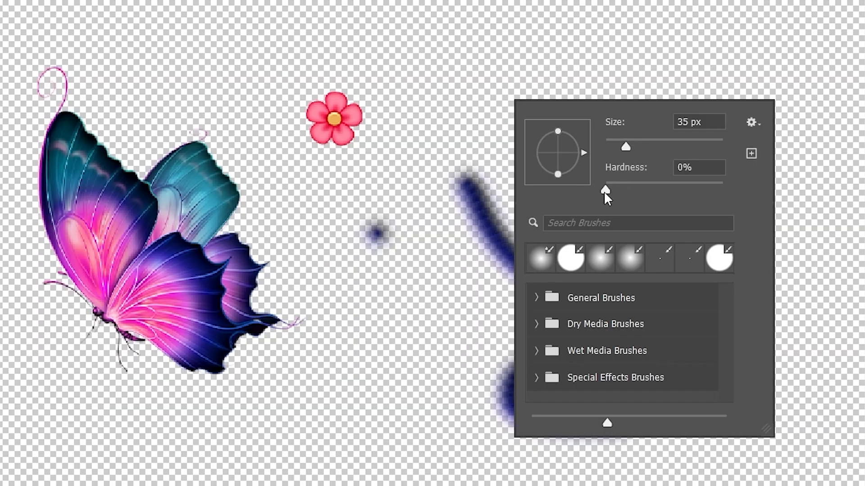
{"action": "left_click_drag", "start_coordinate": [605, 191], "coordinate": [762, 196]}
{"action": "mouse_move", "coordinate": [444, 54]}
{"action": "left_mouse_down"}
{"action": "mouse_move", "coordinate": [677, 61]}
{"action": "mouse_move", "coordinate": [646, 90]}
{"action": "mouse_move", "coordinate": [515, 157]}
{"action": "mouse_move", "coordinate": [478, 191]}
{"action": "mouse_move", "coordinate": [536, 224]}
{"action": "mouse_move", "coordinate": [448, 317]}
{"action": "mouse_move", "coordinate": [492, 355]}
{"action": "left_mouse_up"}
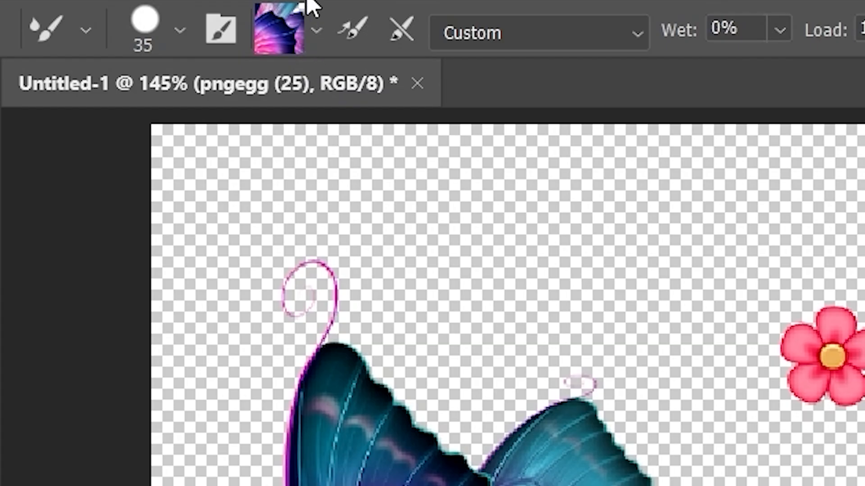
Turn on Load Solid Colors Only and paint solid dark blue strokes and a dot on the empty canvas area
{"action": "left_click", "coordinate": [320, 31]}
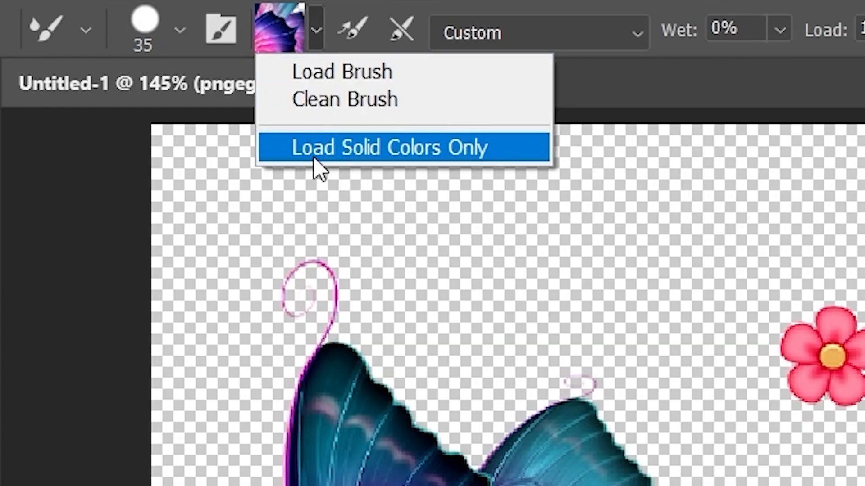
{"action": "left_click", "coordinate": [436, 157]}
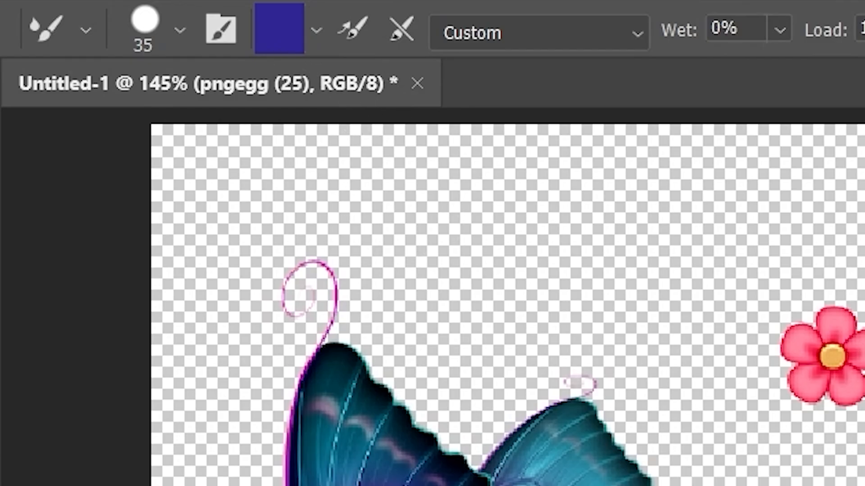
{"action": "left_click", "coordinate": [391, 219]}
{"action": "left_click_drag", "start_coordinate": [396, 218], "coordinate": [630, 208]}
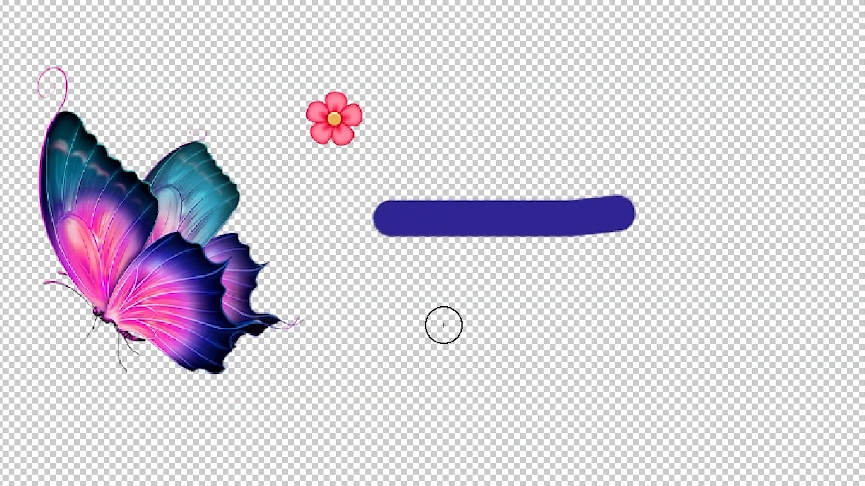
{"action": "left_click", "coordinate": [420, 318]}
{"action": "mouse_move", "coordinate": [523, 317]}
{"action": "left_mouse_down"}
{"action": "mouse_move", "coordinate": [653, 316]}
{"action": "mouse_move", "coordinate": [628, 429]}
{"action": "mouse_move", "coordinate": [728, 258]}
{"action": "mouse_move", "coordinate": [720, 390]}
{"action": "mouse_move", "coordinate": [726, 421]}
{"action": "left_mouse_up"}
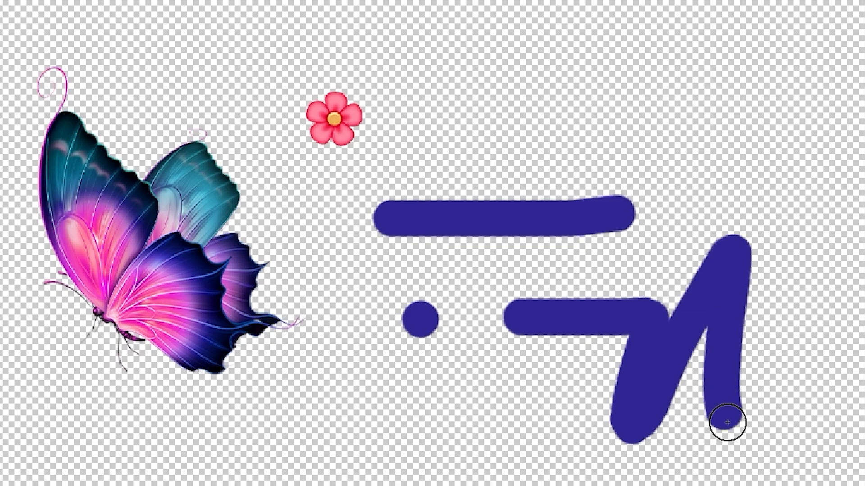
Clean the mixer brush and load it with the whole pink flower at a size of 70 px
{"action": "left_click", "coordinate": [317, 32]}
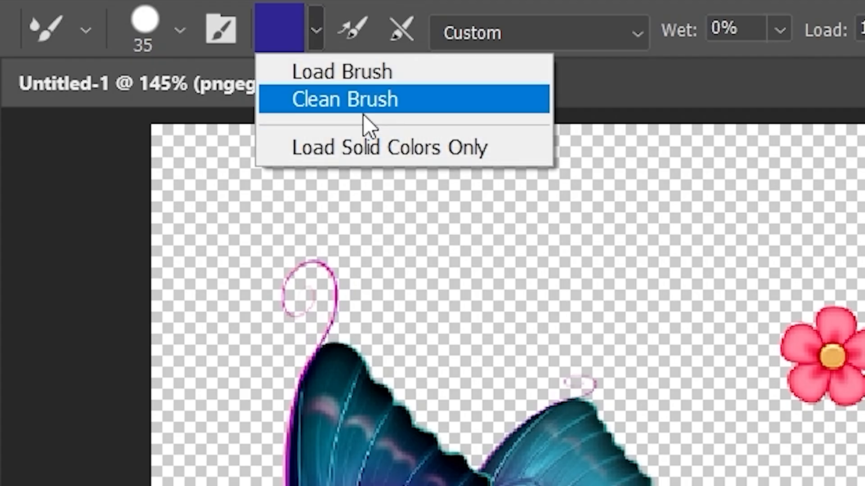
{"action": "left_click", "coordinate": [363, 108]}
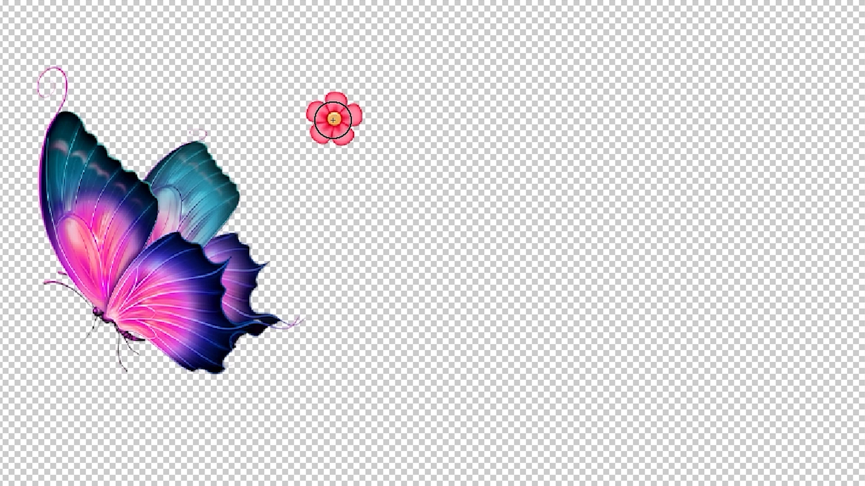
{"action": "key", "text": "bracketright"}
{"action": "key", "text": "bracketright"}
{"action": "key", "text": "bracketright"}
{"action": "key", "text": "bracketright"}
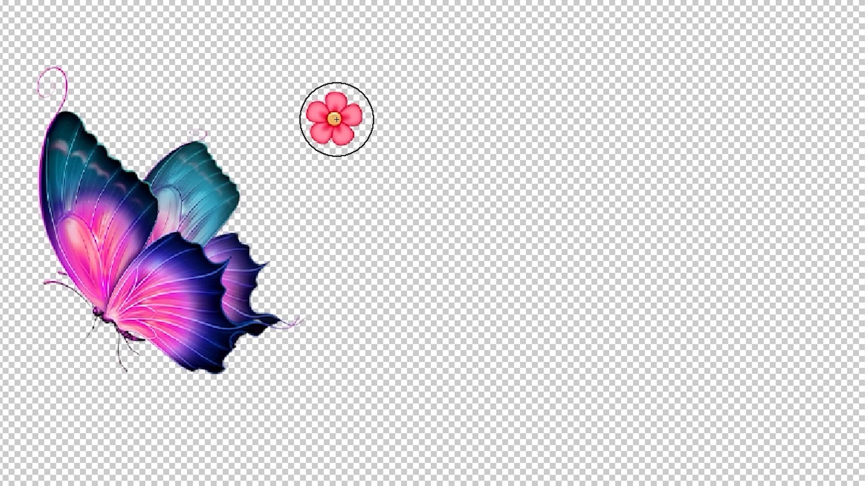
{"action": "left_click", "coordinate": [336, 119], "text": "alt"}
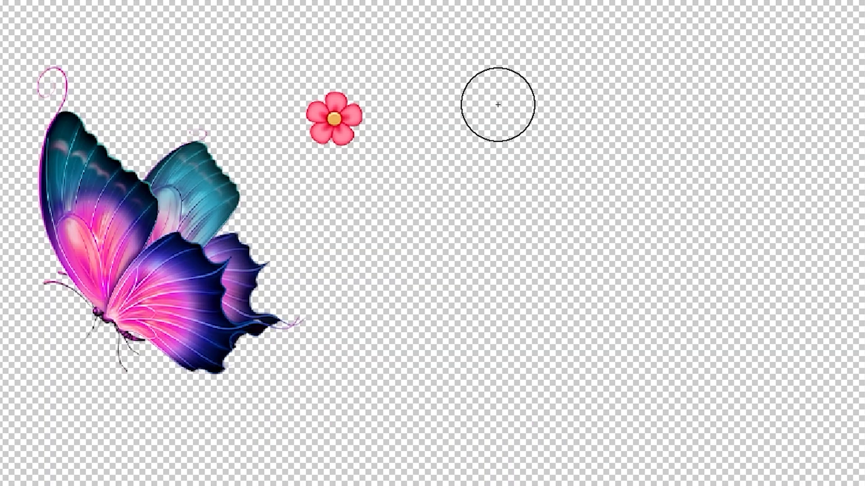
Stamp three separate flower copies in a row and paint continuous flower trails across the empty canvas below them
{"action": "left_click", "coordinate": [496, 104]}
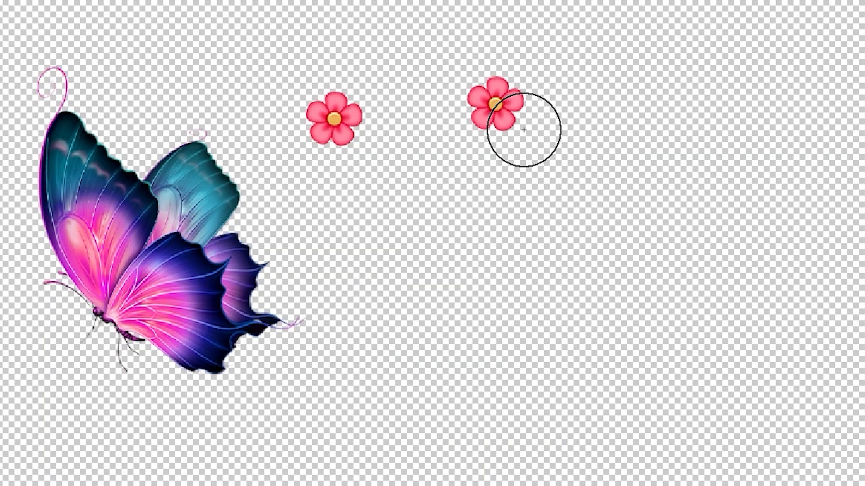
{"action": "left_click", "coordinate": [636, 84]}
{"action": "left_click", "coordinate": [736, 93]}
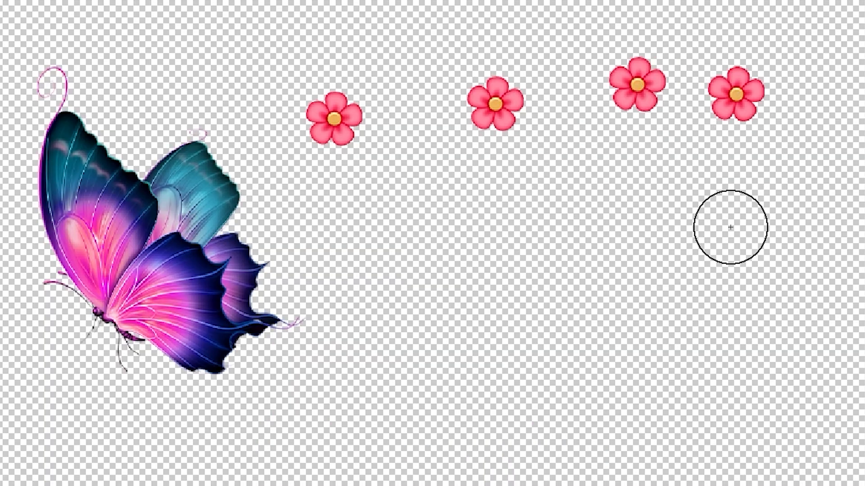
{"action": "mouse_move", "coordinate": [382, 226]}
{"action": "left_mouse_down"}
{"action": "mouse_move", "coordinate": [424, 278]}
{"action": "mouse_move", "coordinate": [499, 269]}
{"action": "mouse_move", "coordinate": [554, 230]}
{"action": "mouse_move", "coordinate": [593, 222]}
{"action": "mouse_move", "coordinate": [610, 278]}
{"action": "mouse_move", "coordinate": [576, 343]}
{"action": "mouse_move", "coordinate": [599, 382]}
{"action": "mouse_move", "coordinate": [674, 304]}
{"action": "mouse_move", "coordinate": [734, 267]}
{"action": "mouse_move", "coordinate": [749, 446]}
{"action": "mouse_move", "coordinate": [371, 419]}
{"action": "left_mouse_up"}
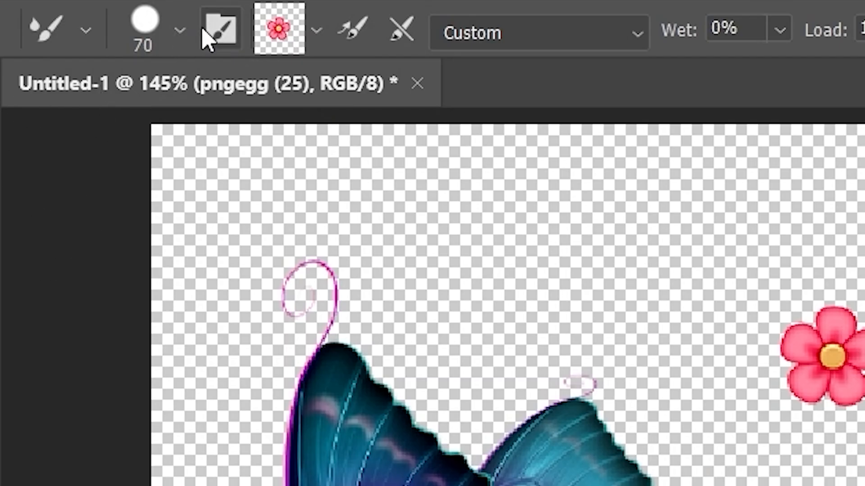
Set the brush tip spacing to 155% and paint a row of separate flowers along the canvas's upper edge
{"action": "left_click", "coordinate": [208, 30]}
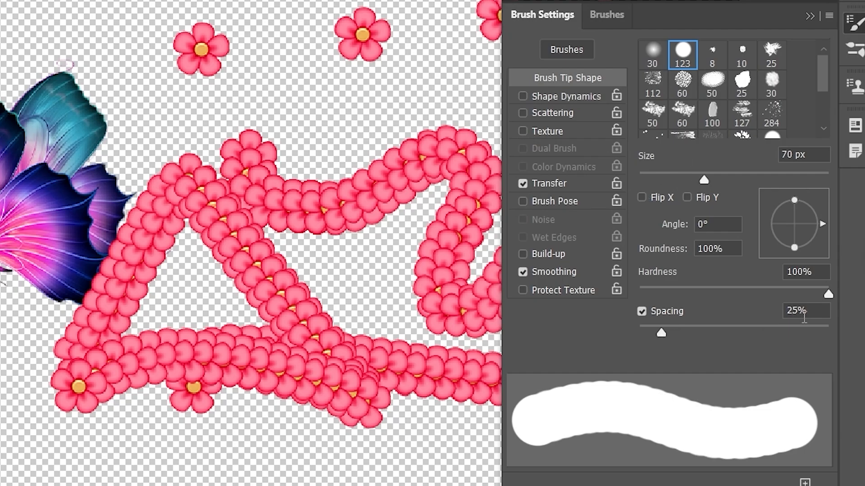
{"action": "left_click_drag", "start_coordinate": [665, 332], "coordinate": [745, 333]}
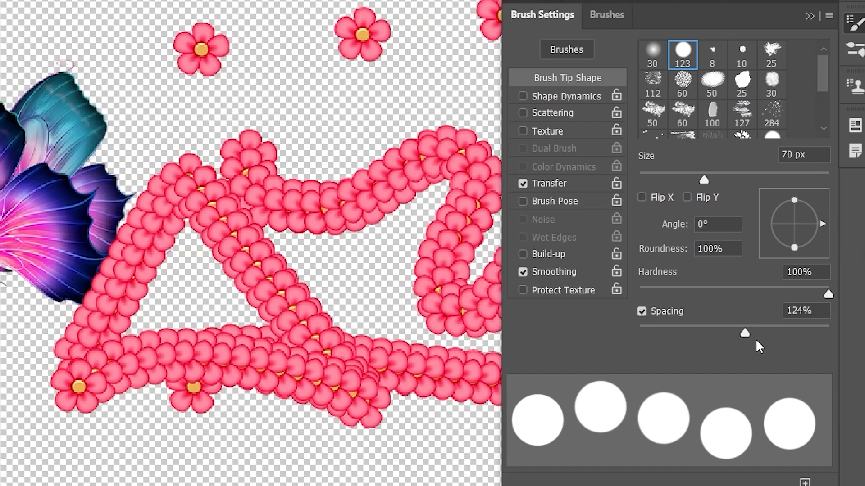
{"action": "left_click_drag", "start_coordinate": [752, 333], "coordinate": [760, 333]}
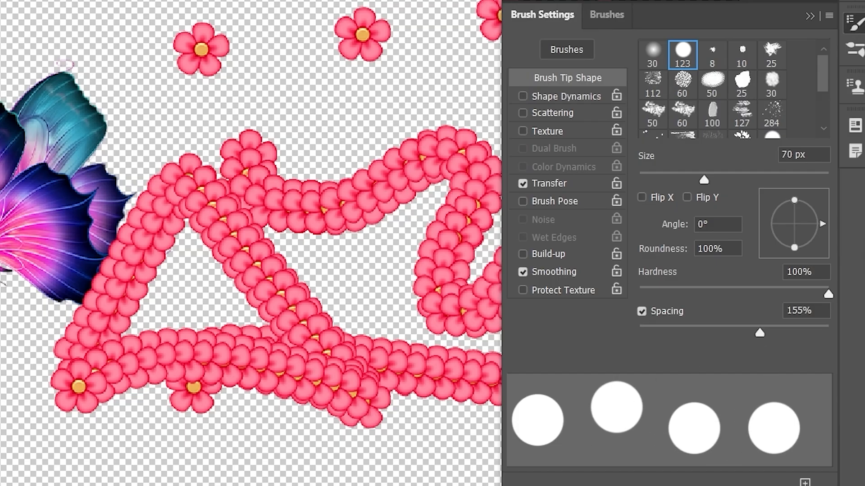
{"action": "left_click", "coordinate": [807, 17]}
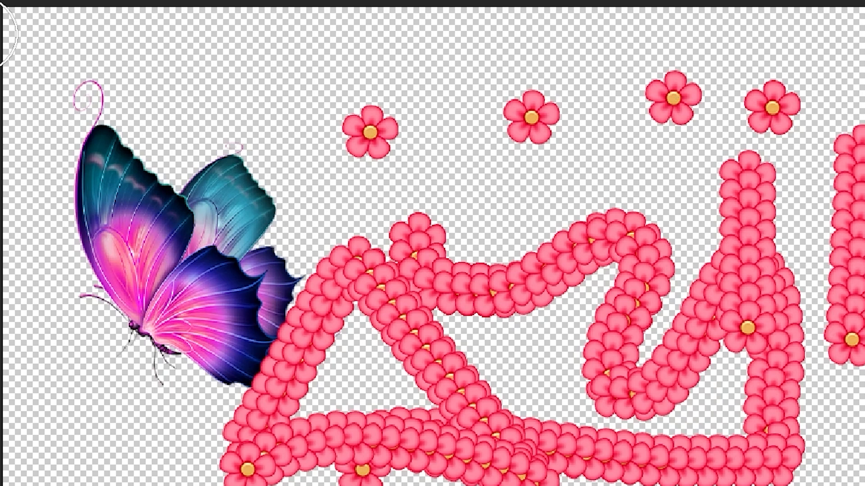
{"action": "mouse_move", "coordinate": [51, 43]}
{"action": "left_mouse_down"}
{"action": "mouse_move", "coordinate": [357, 54]}
{"action": "mouse_move", "coordinate": [562, 37]}
{"action": "mouse_move", "coordinate": [850, 34]}
{"action": "left_mouse_up"}
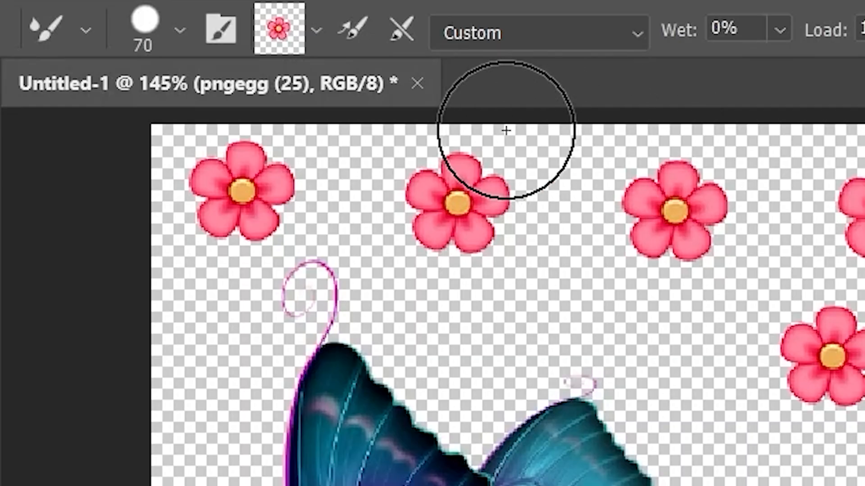
Reduce the brush tip spacing to 6% and paint dense flower strokes along the lower part of the canvas
{"action": "left_click", "coordinate": [221, 28]}
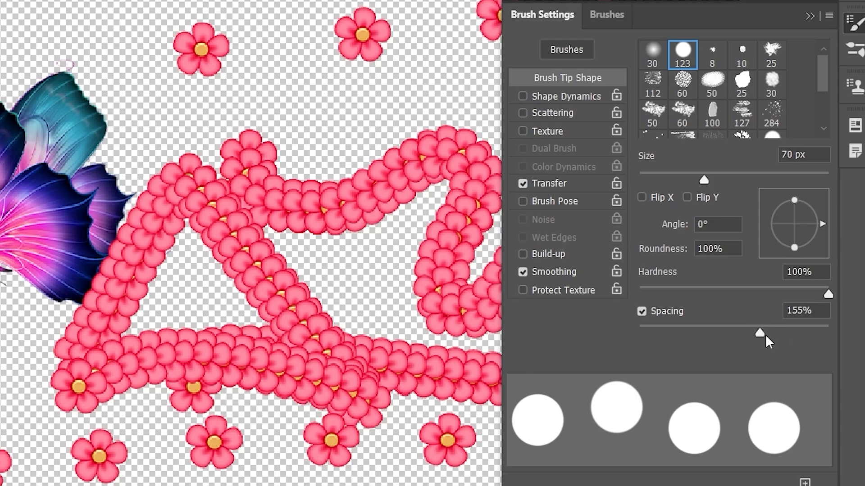
{"action": "left_click_drag", "start_coordinate": [766, 335], "coordinate": [643, 334]}
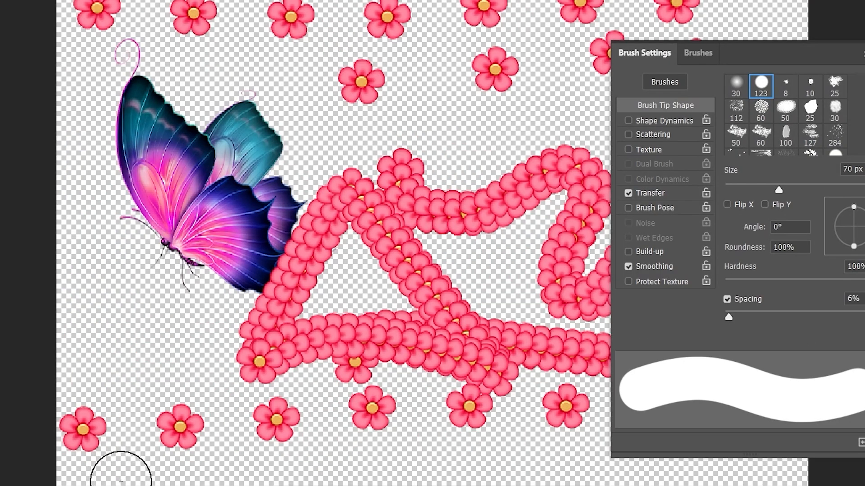
{"action": "left_click_drag", "start_coordinate": [101, 476], "coordinate": [463, 454]}
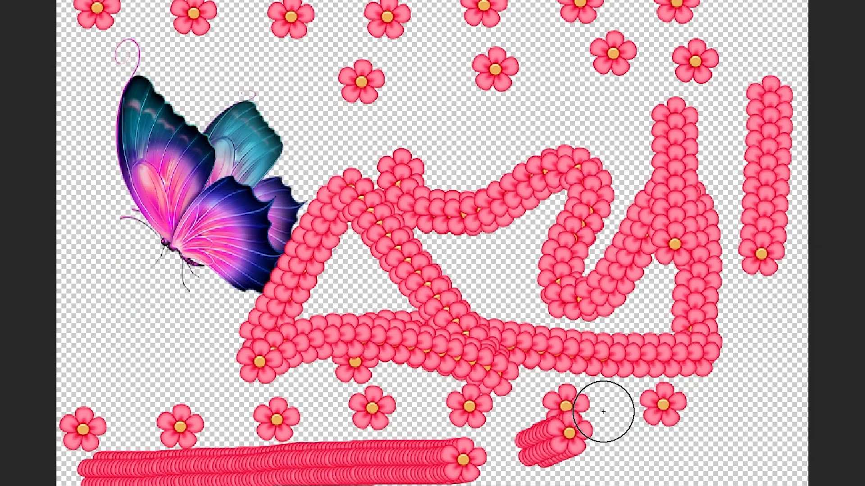
{"action": "mouse_move", "coordinate": [603, 412]}
{"action": "left_mouse_down"}
{"action": "mouse_move", "coordinate": [660, 315]}
{"action": "mouse_move", "coordinate": [664, 131]}
{"action": "mouse_move", "coordinate": [655, 99]}
{"action": "mouse_move", "coordinate": [769, 319]}
{"action": "mouse_move", "coordinate": [600, 224]}
{"action": "mouse_move", "coordinate": [367, 185]}
{"action": "mouse_move", "coordinate": [287, 73]}
{"action": "left_mouse_up"}
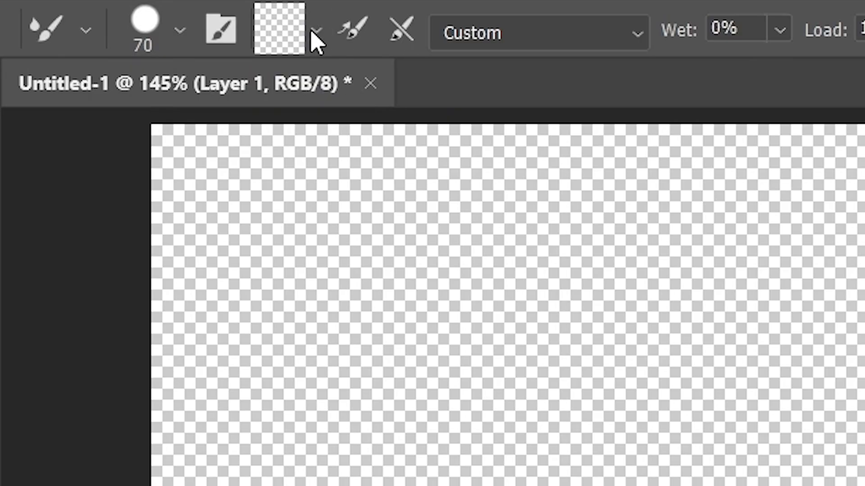
Set the foreground colour to bright blue, hex 2a00ff
{"action": "left_click", "coordinate": [312, 30]}
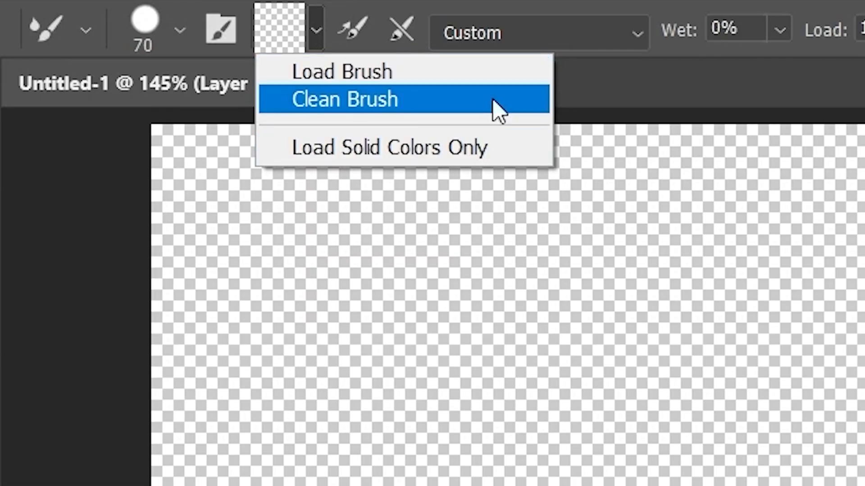
{"action": "left_click", "coordinate": [760, 122]}
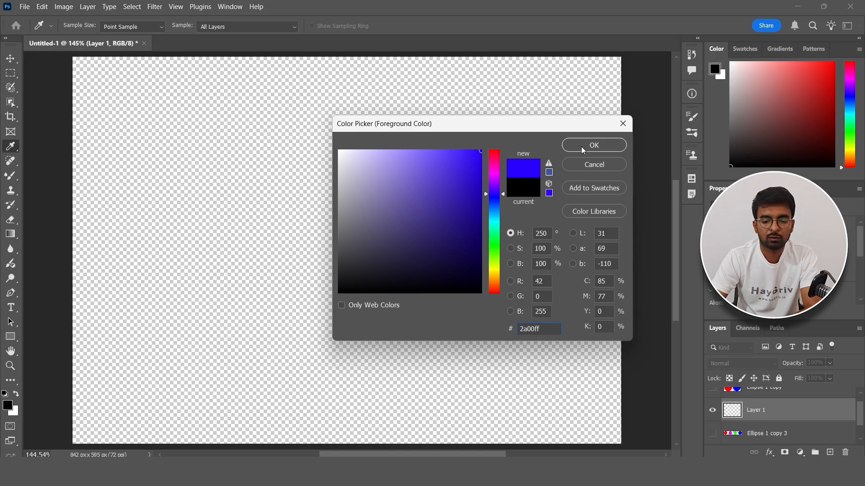
{"action": "left_click", "coordinate": [584, 147]}
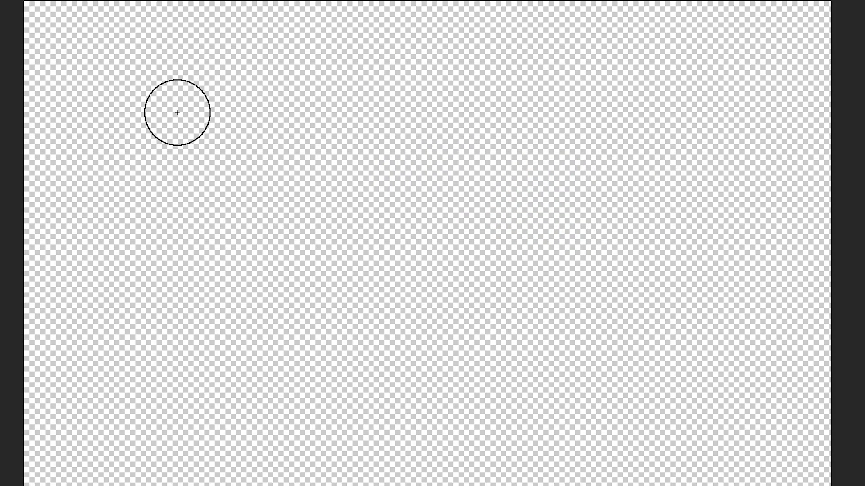
Paint a long horizontal blue stroke across the upper part of the empty layer and another one below it
{"action": "left_click_drag", "start_coordinate": [130, 111], "coordinate": [471, 112]}
{"action": "left_click_drag", "start_coordinate": [611, 82], "coordinate": [651, 81]}
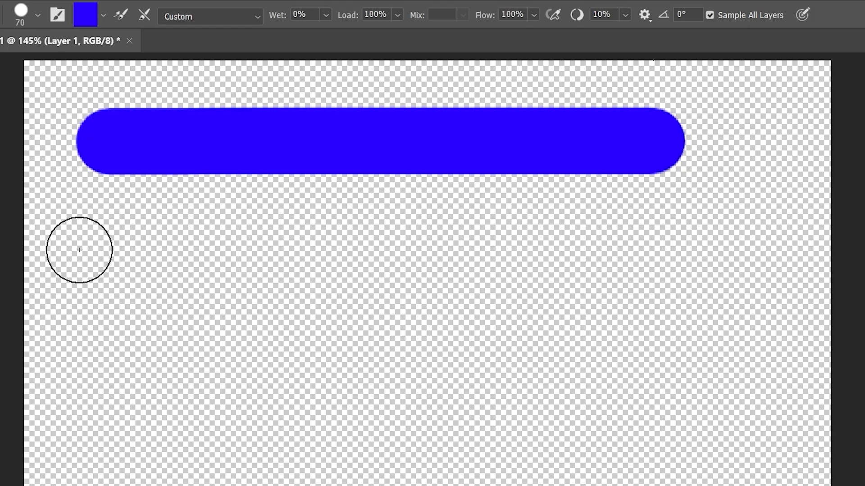
{"action": "mouse_move", "coordinate": [79, 249]}
{"action": "left_mouse_down"}
{"action": "mouse_move", "coordinate": [313, 248]}
{"action": "mouse_move", "coordinate": [439, 260]}
{"action": "left_mouse_up"}
{"action": "left_click", "coordinate": [739, 261], "text": "shift"}
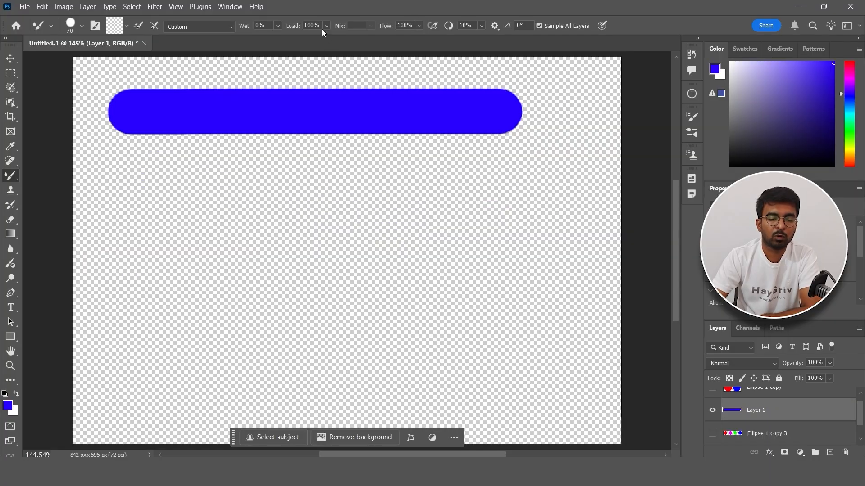
Set the mixer brush Load to 2%, load it with the blue colour and paint a horizontal stroke below the first one
{"action": "left_click", "coordinate": [325, 24]}
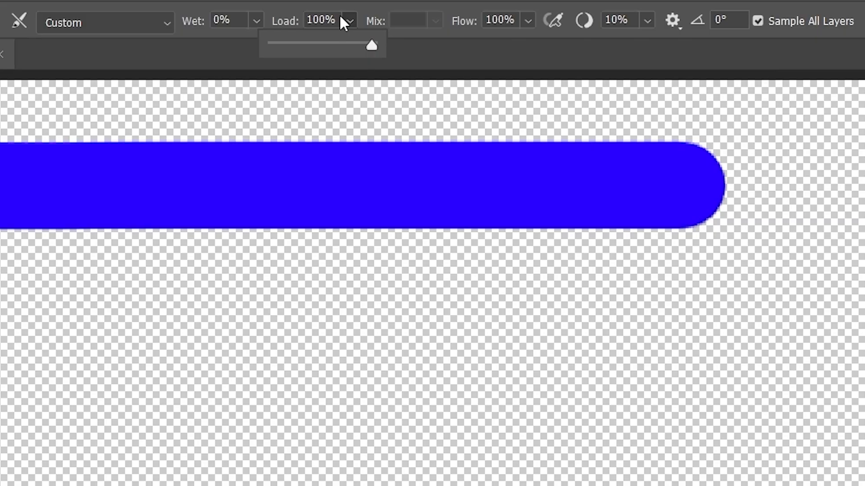
{"action": "left_click", "coordinate": [341, 18]}
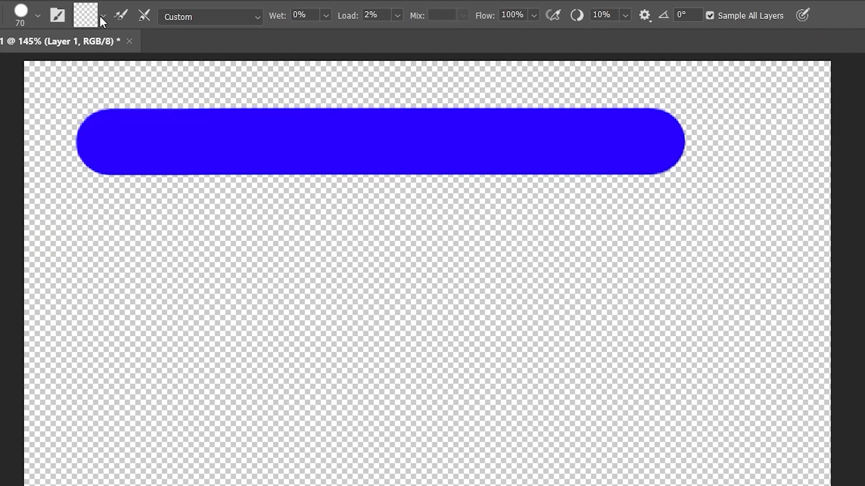
{"action": "left_click", "coordinate": [102, 17]}
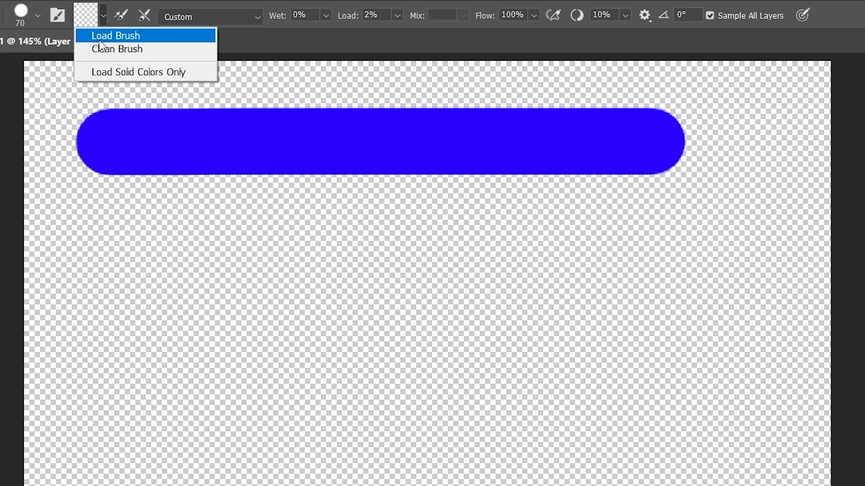
{"action": "left_click", "coordinate": [108, 35]}
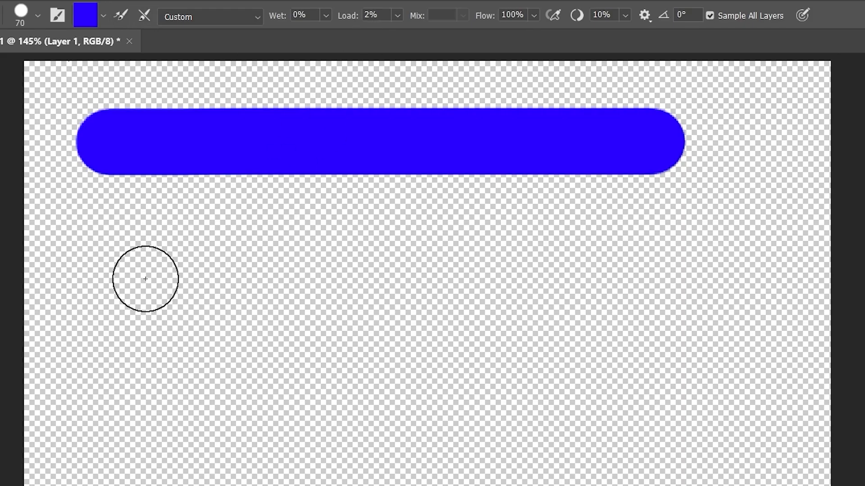
{"action": "left_click", "coordinate": [72, 278]}
{"action": "mouse_move", "coordinate": [154, 278]}
{"action": "left_mouse_down"}
{"action": "mouse_move", "coordinate": [425, 279]}
{"action": "mouse_move", "coordinate": [739, 266]}
{"action": "left_mouse_up"}
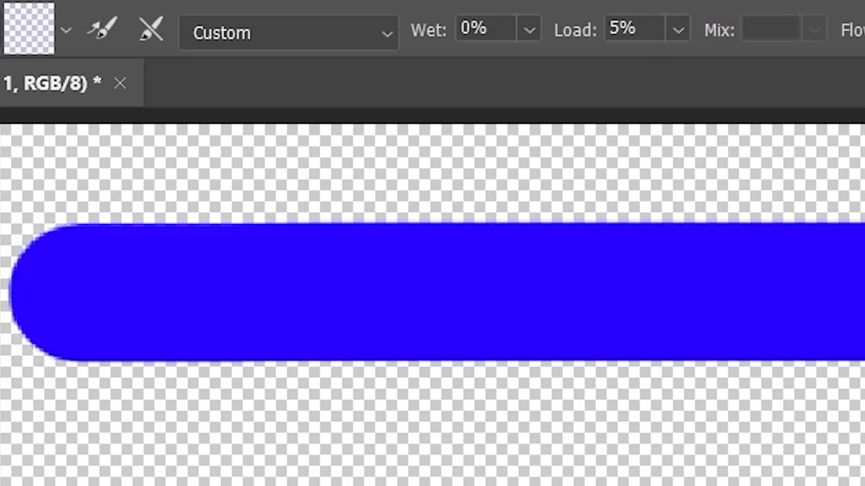
Set the mixer brush Load to 10% and reload the brush with the blue colour
{"action": "left_click", "coordinate": [650, 23]}
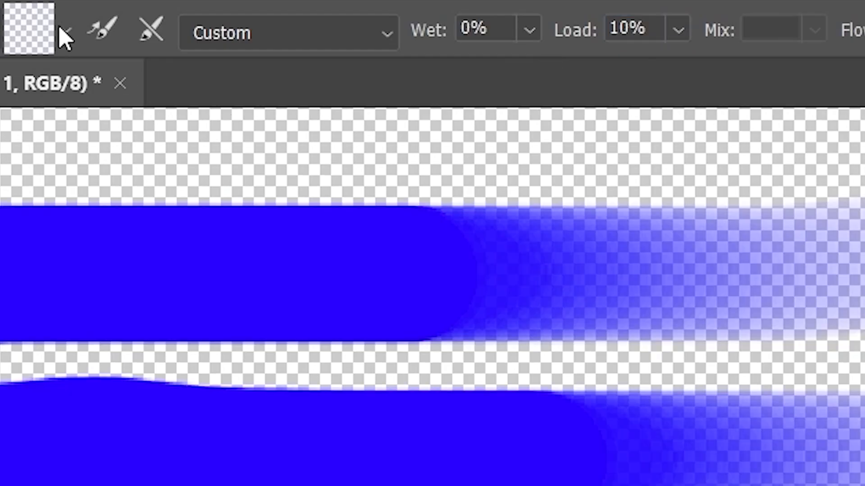
{"action": "left_click", "coordinate": [65, 31]}
{"action": "left_click", "coordinate": [90, 73]}
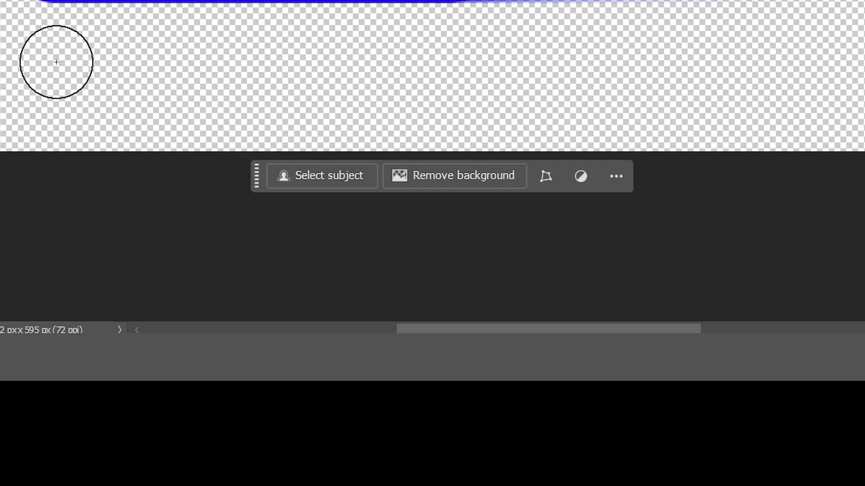
Paint a horizontal blue stroke below the existing ones and continue it towards the canvas's right edge
{"action": "mouse_move", "coordinate": [58, 59]}
{"action": "left_mouse_down"}
{"action": "mouse_move", "coordinate": [372, 62]}
{"action": "mouse_move", "coordinate": [363, 66]}
{"action": "left_mouse_up"}
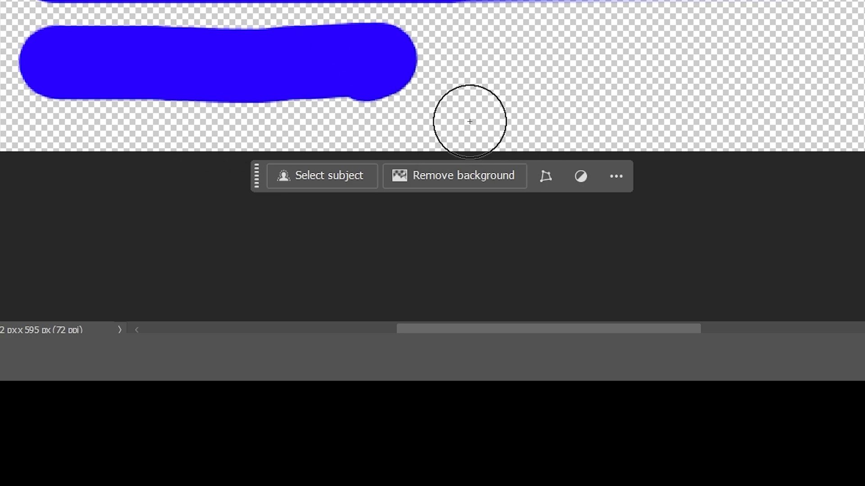
{"action": "left_click_drag", "start_coordinate": [446, 129], "coordinate": [863, 107]}
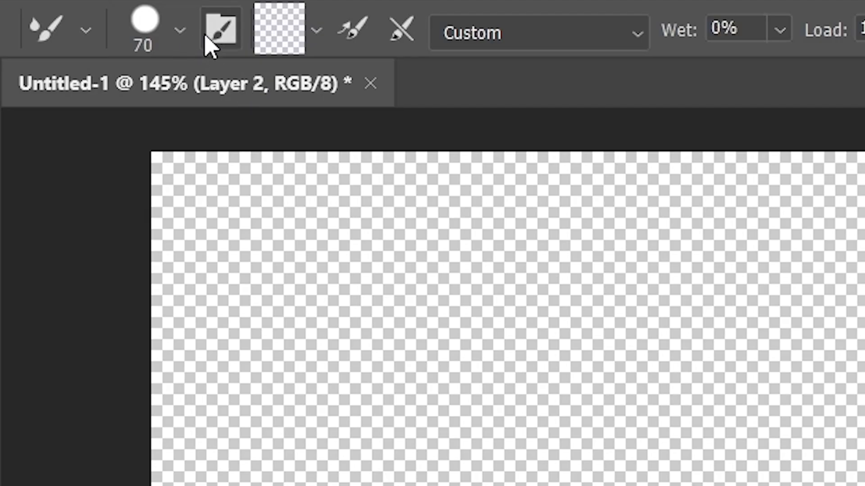
Load the brush manually with blue, paint a stroke across the upper canvas and try a second one below without reloading
{"action": "left_click", "coordinate": [127, 26]}
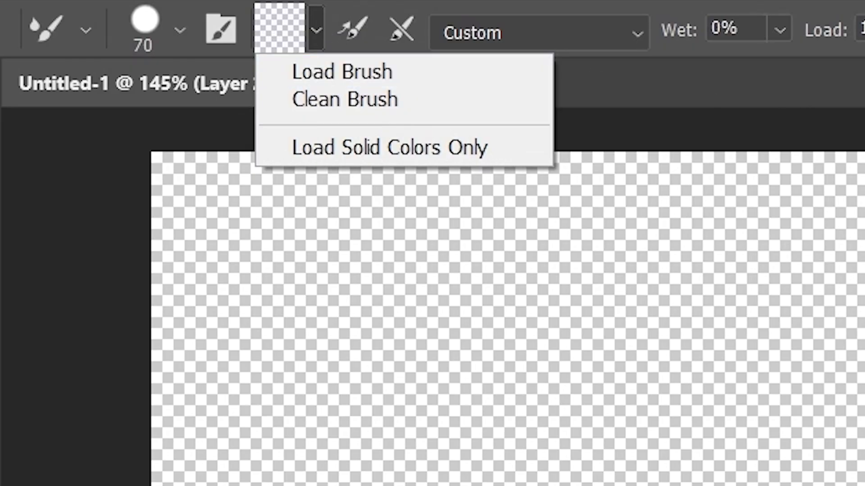
{"action": "left_click", "coordinate": [345, 74]}
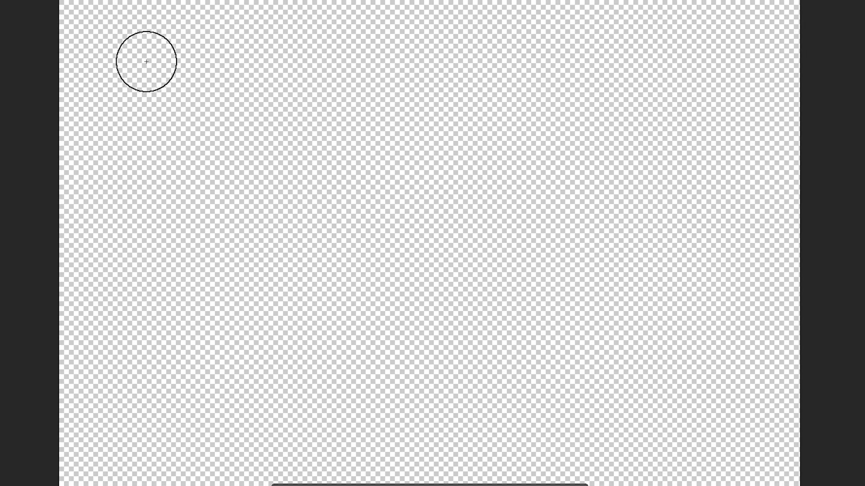
{"action": "left_click_drag", "start_coordinate": [106, 68], "coordinate": [649, 65]}
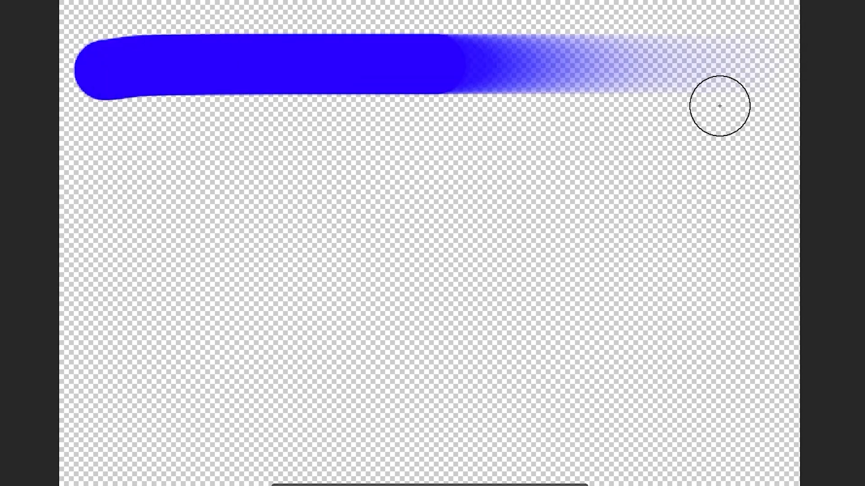
{"action": "left_click", "coordinate": [158, 167]}
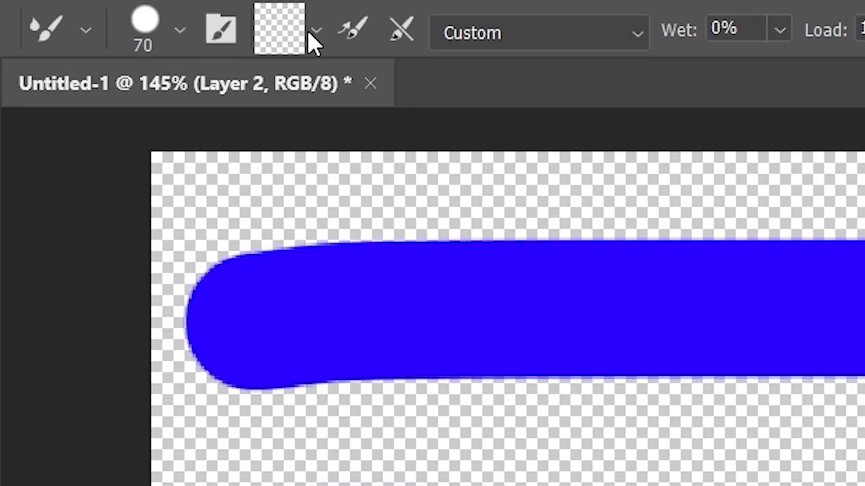
Enable loading the brush after each stroke and paint four long horizontal blue strokes below the first one
{"action": "left_click", "coordinate": [316, 32]}
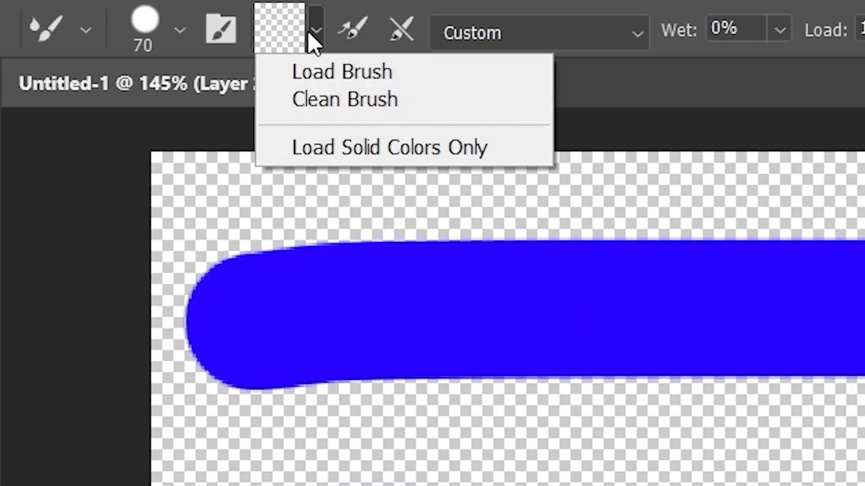
{"action": "left_click", "coordinate": [309, 33]}
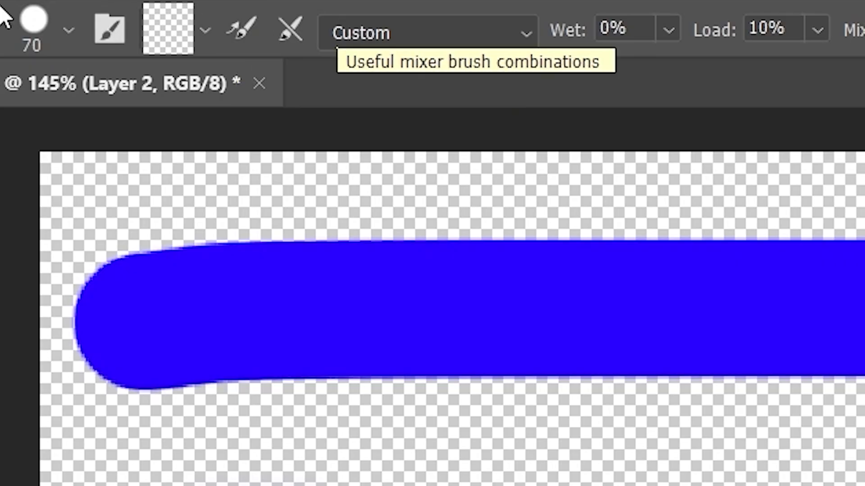
{"action": "left_click", "coordinate": [239, 34]}
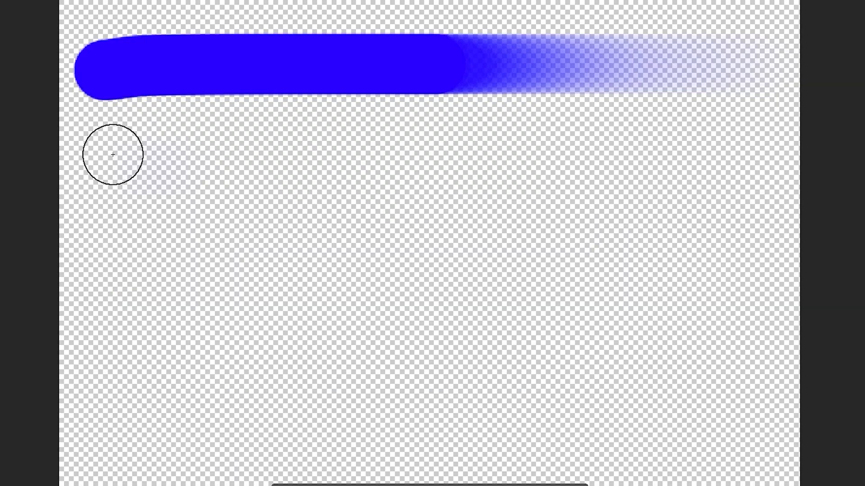
{"action": "left_click_drag", "start_coordinate": [115, 153], "coordinate": [772, 165]}
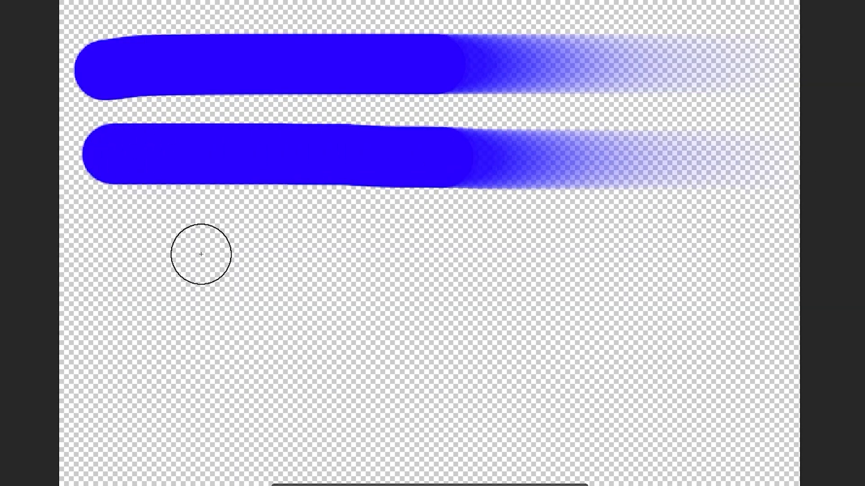
{"action": "left_click_drag", "start_coordinate": [131, 252], "coordinate": [803, 228]}
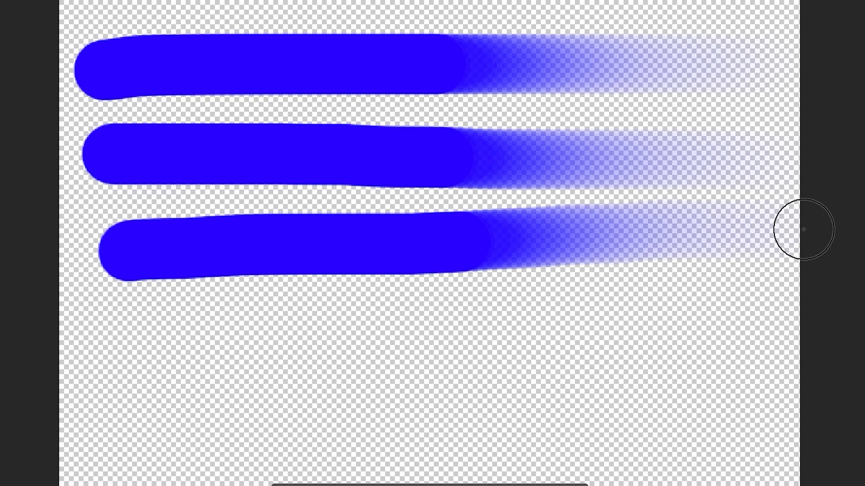
{"action": "left_click_drag", "start_coordinate": [135, 351], "coordinate": [812, 341]}
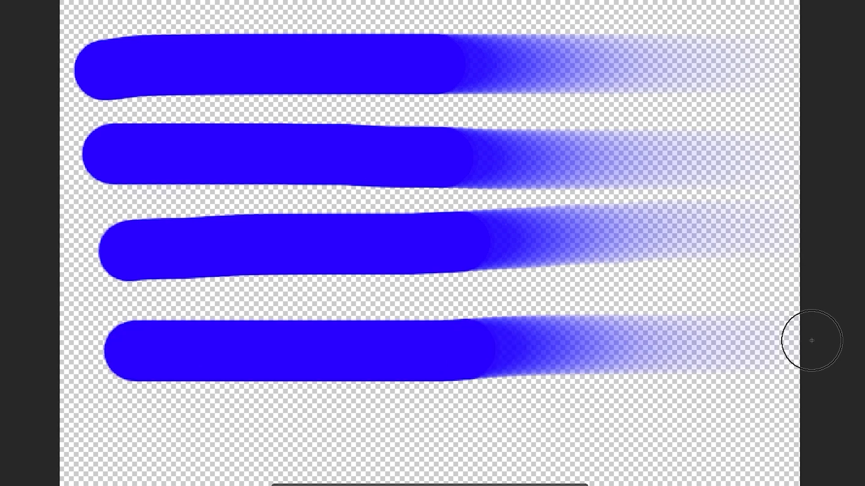
{"action": "mouse_move", "coordinate": [152, 451]}
{"action": "left_mouse_down"}
{"action": "mouse_move", "coordinate": [683, 436]}
{"action": "mouse_move", "coordinate": [818, 423]}
{"action": "mouse_move", "coordinate": [811, 416]}
{"action": "left_mouse_up"}
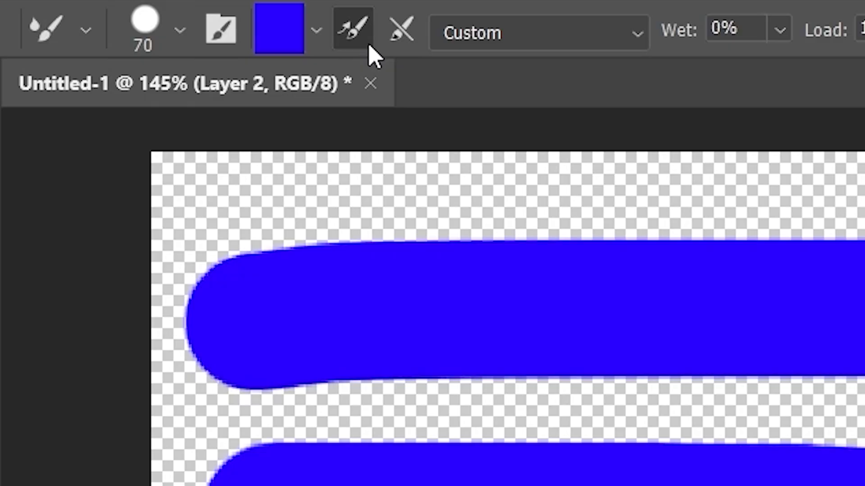
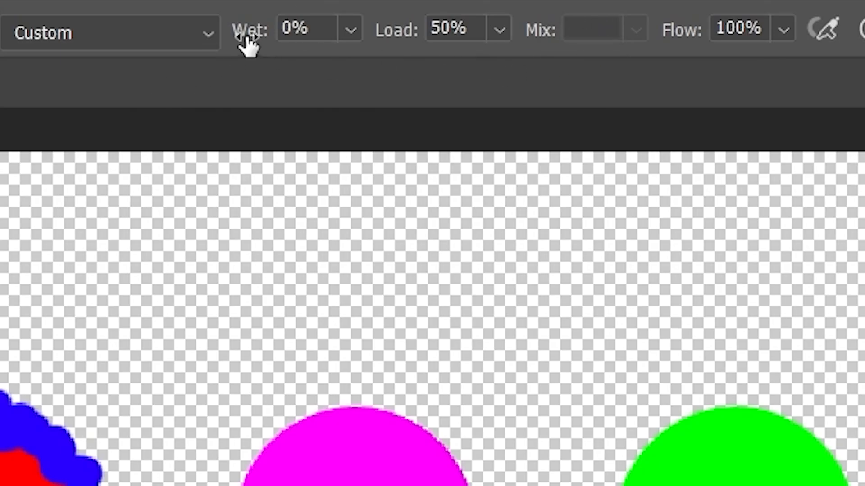
Set the mixer brush Wet value to 21% and paint blue along the left edge of the red circle
{"action": "left_click", "coordinate": [350, 31]}
{"action": "left_click_drag", "start_coordinate": [356, 69], "coordinate": [388, 68]}
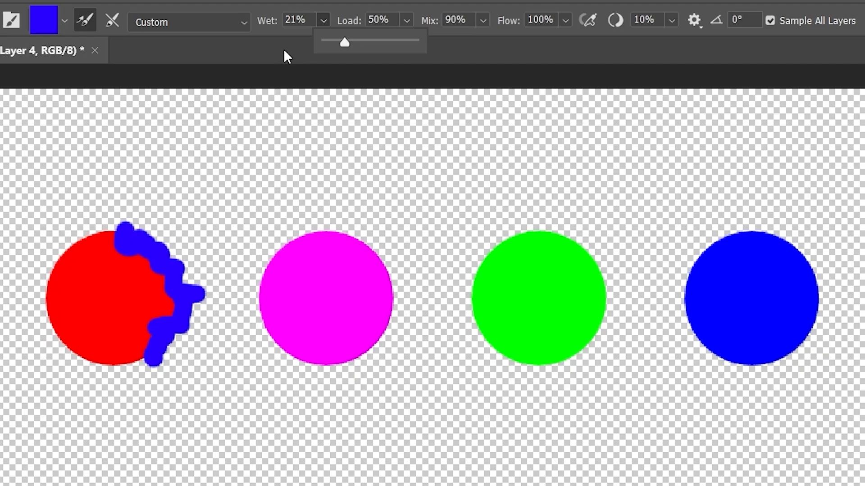
{"action": "left_click", "coordinate": [47, 277]}
{"action": "mouse_move", "coordinate": [45, 269]}
{"action": "left_mouse_down"}
{"action": "mouse_move", "coordinate": [65, 306]}
{"action": "mouse_move", "coordinate": [61, 322]}
{"action": "mouse_move", "coordinate": [79, 312]}
{"action": "mouse_move", "coordinate": [79, 348]}
{"action": "mouse_move", "coordinate": [96, 372]}
{"action": "mouse_move", "coordinate": [43, 280]}
{"action": "mouse_move", "coordinate": [77, 269]}
{"action": "mouse_move", "coordinate": [80, 247]}
{"action": "mouse_move", "coordinate": [96, 293]}
{"action": "left_mouse_up"}
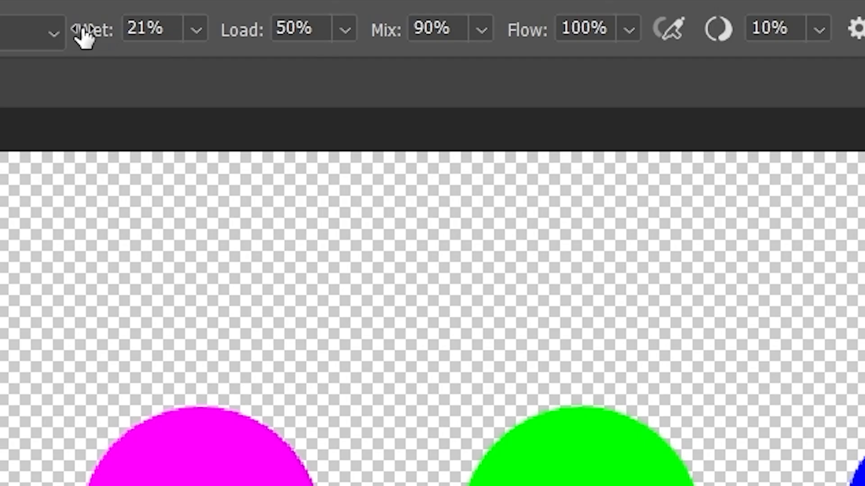
Set Wet and Mix to 100% and paint blue around the edges of the magenta circle
{"action": "left_click_drag", "start_coordinate": [84, 34], "coordinate": [245, 53]}
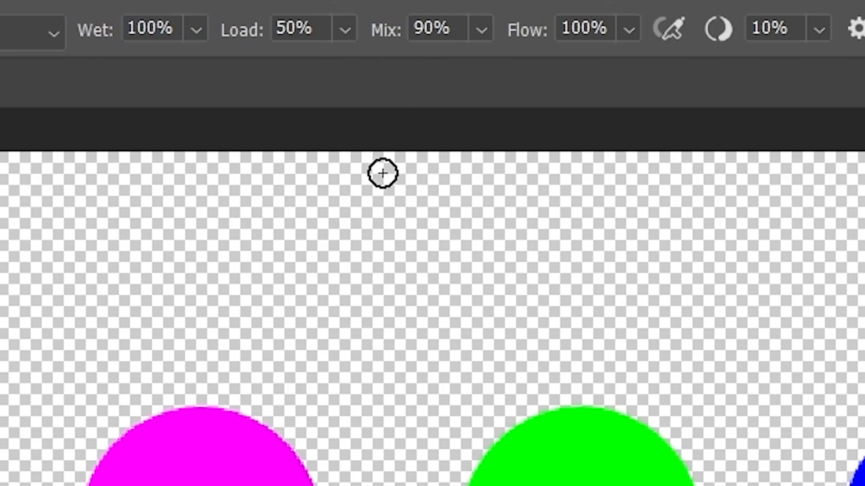
{"action": "left_click_drag", "start_coordinate": [381, 31], "coordinate": [412, 29]}
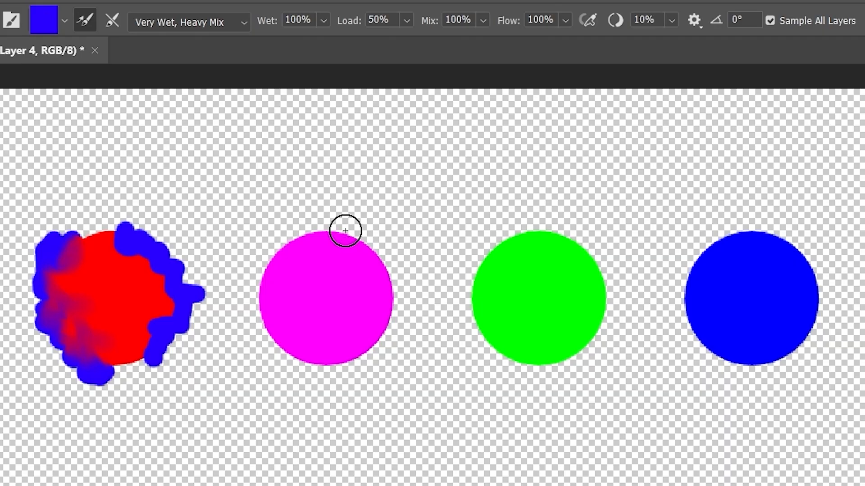
{"action": "mouse_move", "coordinate": [345, 230]}
{"action": "left_mouse_down"}
{"action": "mouse_move", "coordinate": [369, 274]}
{"action": "mouse_move", "coordinate": [375, 314]}
{"action": "mouse_move", "coordinate": [357, 359]}
{"action": "mouse_move", "coordinate": [322, 367]}
{"action": "mouse_move", "coordinate": [261, 342]}
{"action": "mouse_move", "coordinate": [315, 250]}
{"action": "mouse_move", "coordinate": [382, 288]}
{"action": "left_mouse_up"}
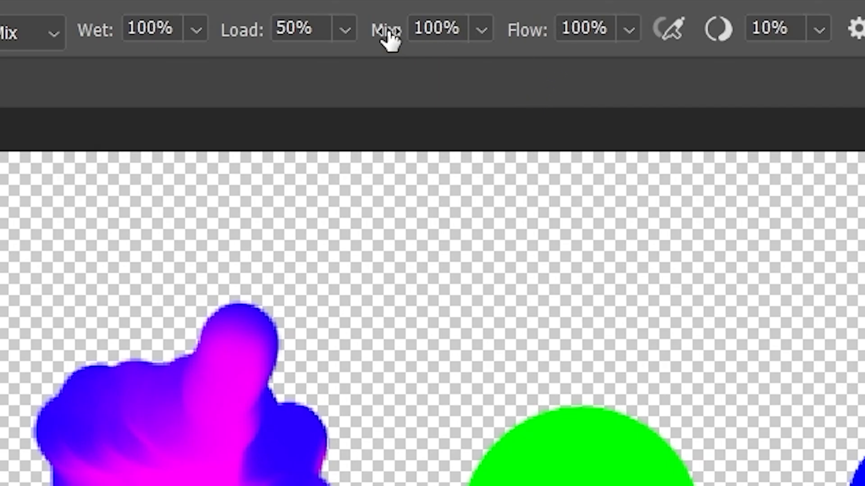
Set Mix to 19%, paint a test stroke over the top of the green circle and undo it
{"action": "left_click_drag", "start_coordinate": [388, 38], "coordinate": [248, 116]}
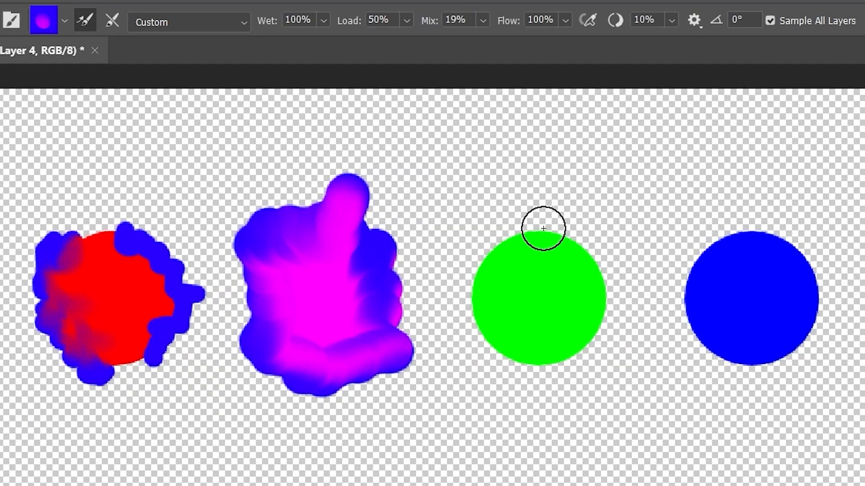
{"action": "mouse_move", "coordinate": [544, 228]}
{"action": "left_mouse_down"}
{"action": "mouse_move", "coordinate": [553, 259]}
{"action": "mouse_move", "coordinate": [589, 243]}
{"action": "mouse_move", "coordinate": [572, 275]}
{"action": "mouse_move", "coordinate": [612, 261]}
{"action": "mouse_move", "coordinate": [591, 347]}
{"action": "left_mouse_up"}
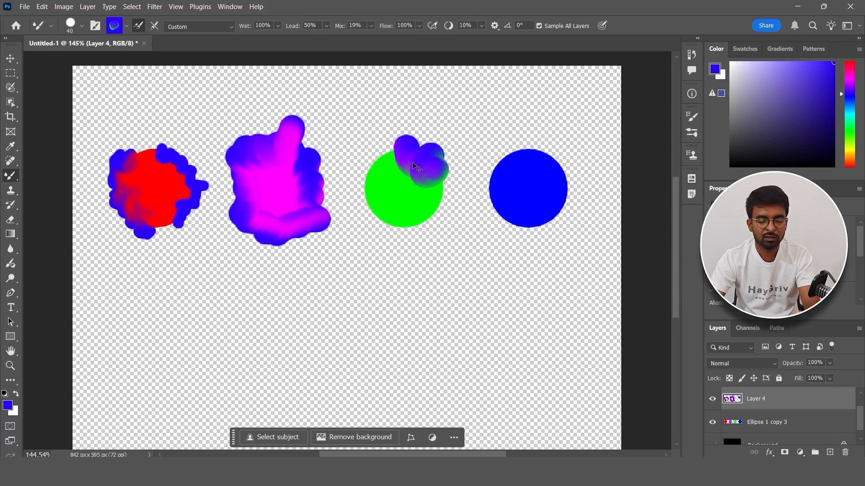
{"action": "key", "text": "ctrl+z"}
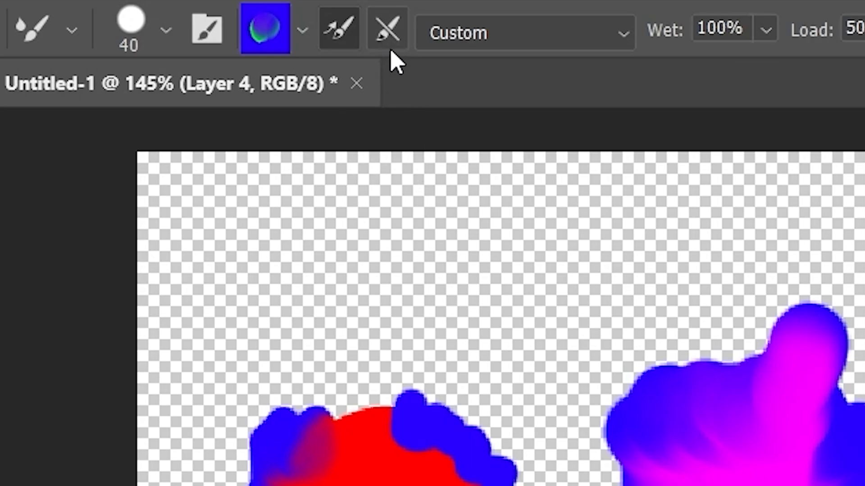
Enable cleaning the brush after each stroke and paint blue along the right and lower edges of the green circle
{"action": "left_click", "coordinate": [392, 35]}
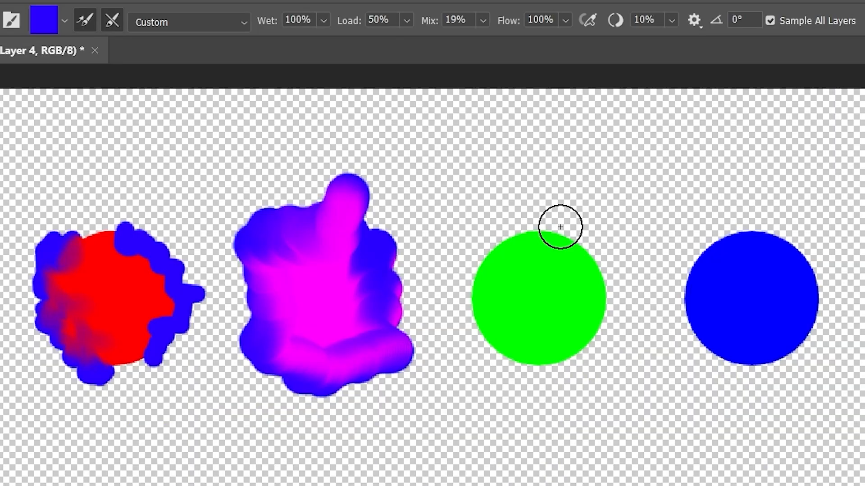
{"action": "mouse_move", "coordinate": [560, 226]}
{"action": "left_mouse_down"}
{"action": "mouse_move", "coordinate": [591, 297]}
{"action": "mouse_move", "coordinate": [577, 356]}
{"action": "mouse_move", "coordinate": [518, 379]}
{"action": "left_mouse_up"}
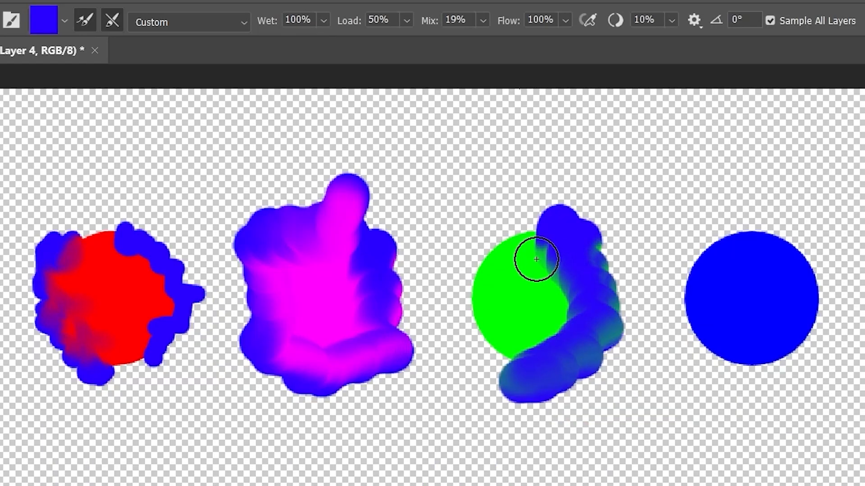
Sample the red circle's blue-painted edge into the brush, paint it around the blue circle and undo those strokes
{"action": "left_click_drag", "start_coordinate": [170, 304], "coordinate": [132, 287]}
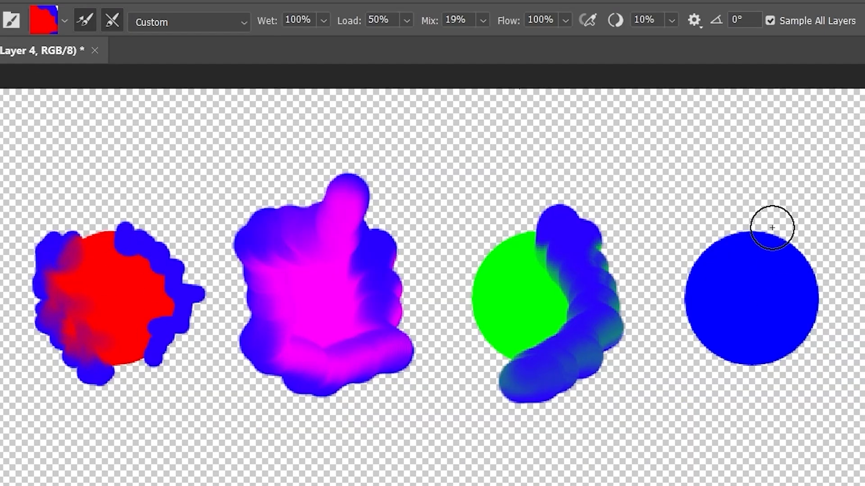
{"action": "mouse_move", "coordinate": [764, 232]}
{"action": "left_mouse_down"}
{"action": "mouse_move", "coordinate": [770, 251]}
{"action": "mouse_move", "coordinate": [803, 226]}
{"action": "mouse_move", "coordinate": [791, 272]}
{"action": "mouse_move", "coordinate": [827, 262]}
{"action": "mouse_move", "coordinate": [826, 325]}
{"action": "mouse_move", "coordinate": [817, 310]}
{"action": "mouse_move", "coordinate": [843, 345]}
{"action": "mouse_move", "coordinate": [791, 358]}
{"action": "mouse_move", "coordinate": [701, 339]}
{"action": "mouse_move", "coordinate": [690, 271]}
{"action": "mouse_move", "coordinate": [725, 209]}
{"action": "mouse_move", "coordinate": [775, 302]}
{"action": "mouse_move", "coordinate": [776, 274]}
{"action": "left_mouse_up"}
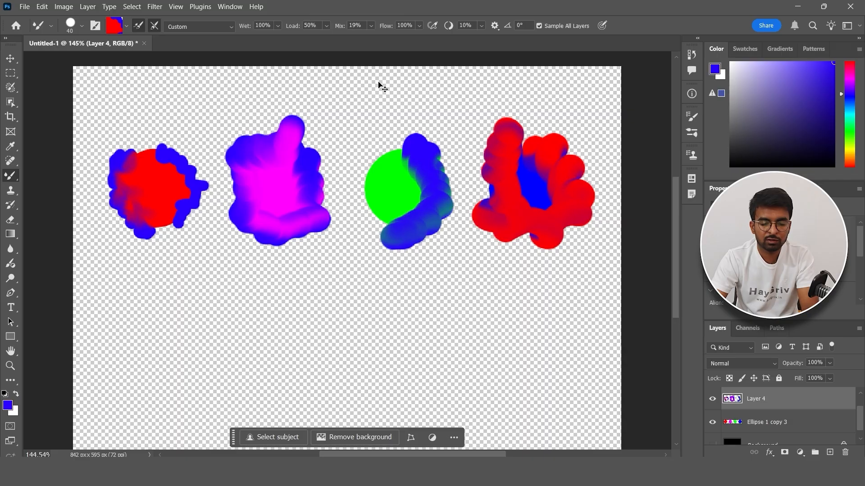
{"action": "key", "text": "ctrl+z"}
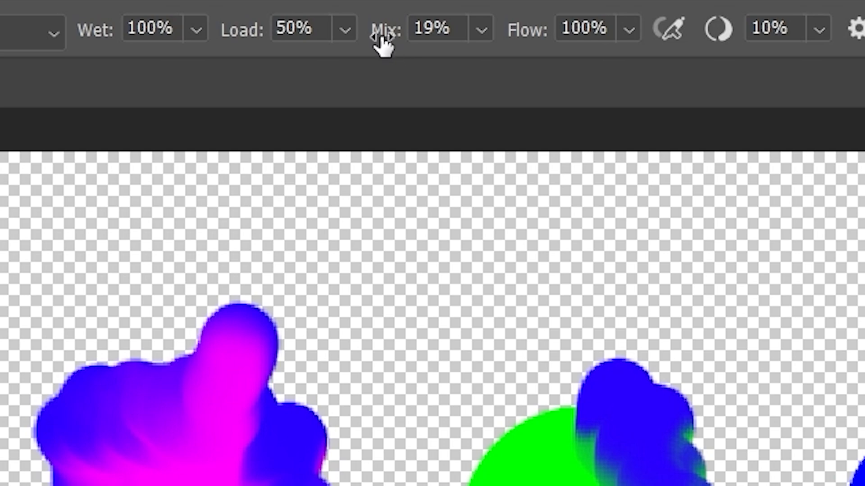
Set Mix to 100% and paint the sampled red over and around the blue circle
{"action": "left_click_drag", "start_coordinate": [339, 30], "coordinate": [401, 29]}
{"action": "left_click_drag", "start_coordinate": [566, 34], "coordinate": [566, 33]}
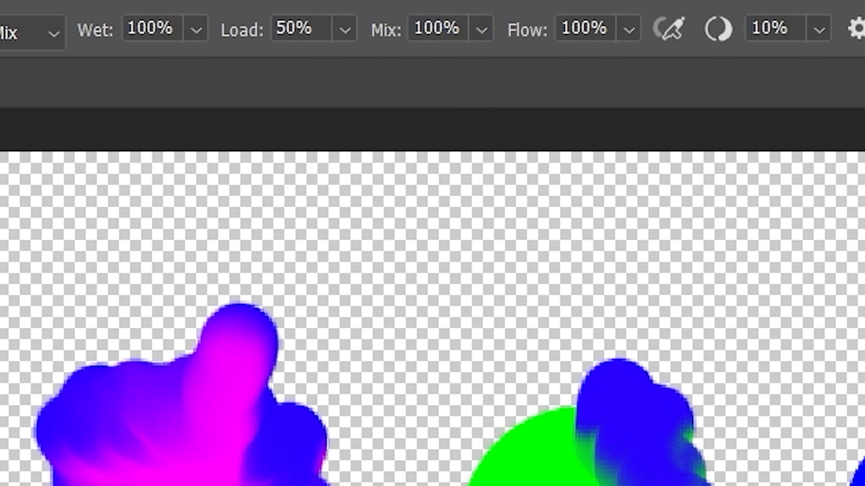
{"action": "mouse_move", "coordinate": [748, 220]}
{"action": "left_mouse_down"}
{"action": "mouse_move", "coordinate": [777, 262]}
{"action": "mouse_move", "coordinate": [829, 301]}
{"action": "mouse_move", "coordinate": [826, 343]}
{"action": "mouse_move", "coordinate": [757, 374]}
{"action": "mouse_move", "coordinate": [708, 290]}
{"action": "mouse_move", "coordinate": [699, 244]}
{"action": "mouse_move", "coordinate": [729, 201]}
{"action": "mouse_move", "coordinate": [772, 276]}
{"action": "mouse_move", "coordinate": [725, 377]}
{"action": "mouse_move", "coordinate": [834, 270]}
{"action": "left_mouse_up"}
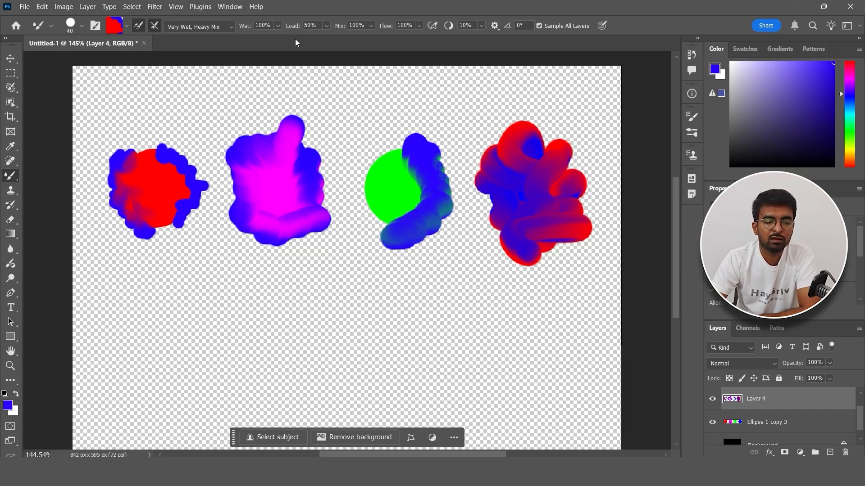
Raise the mixer brush Load and examine the smoothing options and brush presets
{"action": "left_click_drag", "start_coordinate": [292, 26], "coordinate": [440, 21]}
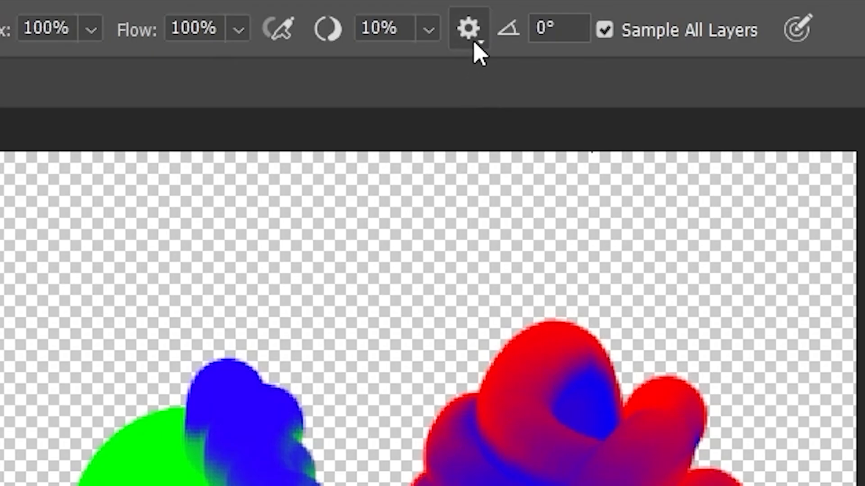
{"action": "left_click", "coordinate": [474, 44]}
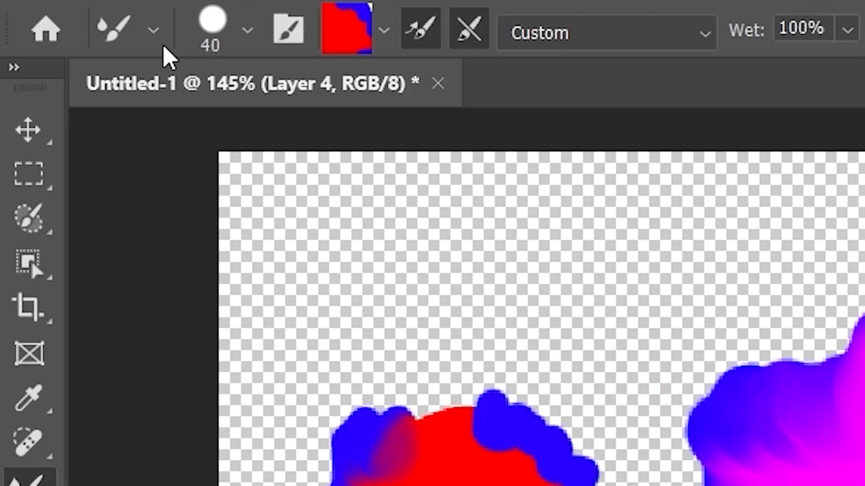
{"action": "left_click", "coordinate": [251, 36]}
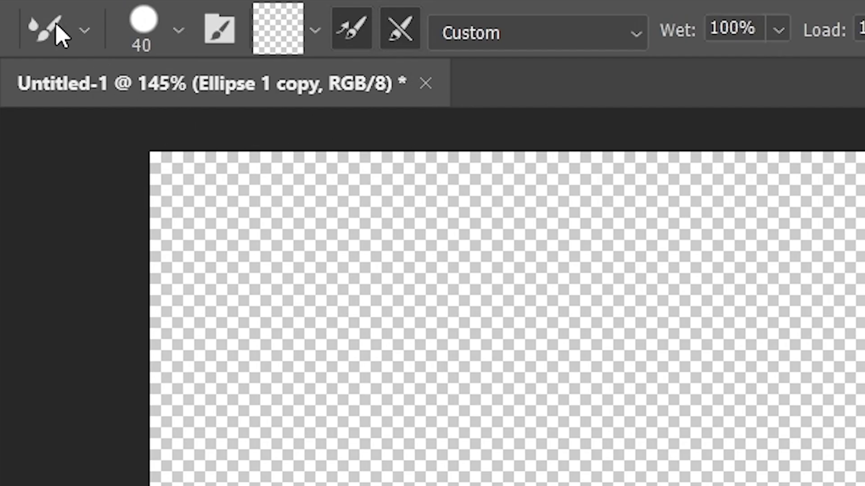
Reset the Mixer Brush tool to its default settings and clean the brush of its loaded paint
{"action": "right_click", "coordinate": [55, 30]}
{"action": "left_click", "coordinate": [114, 23]}
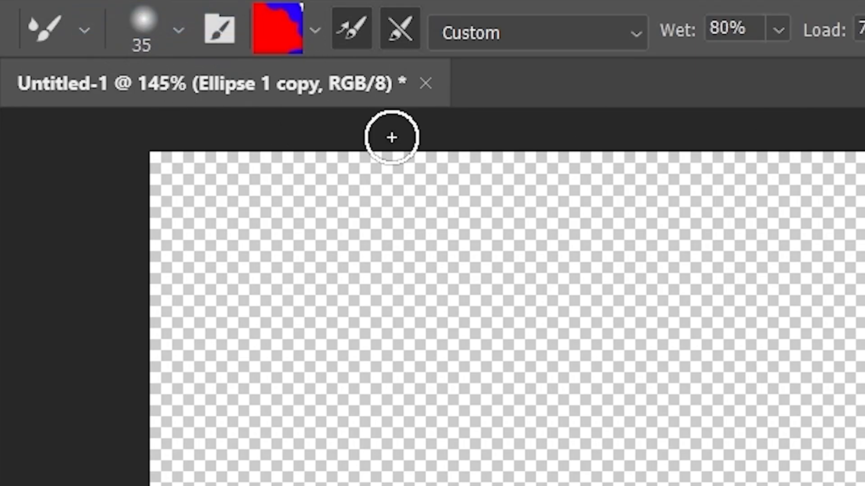
{"action": "left_click", "coordinate": [315, 31]}
{"action": "left_click", "coordinate": [350, 100]}
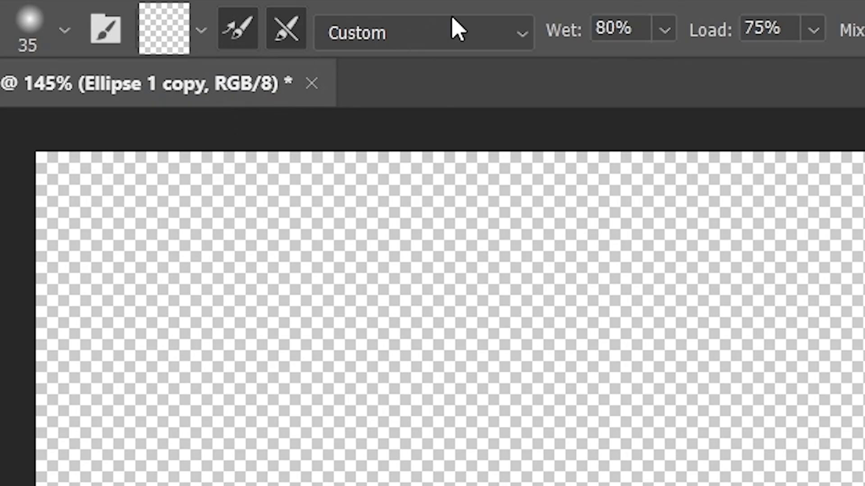
Examine the mixer brush blending presets, keeping Custom selected
{"action": "left_click", "coordinate": [580, 41]}
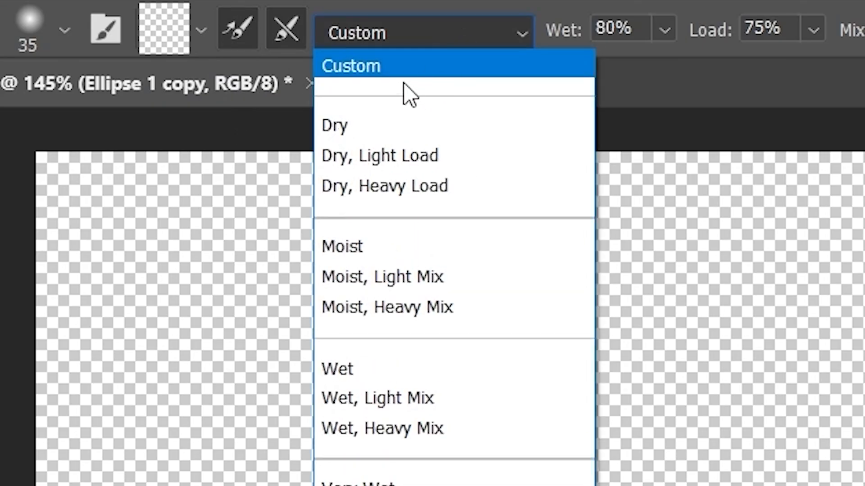
{"action": "left_click", "coordinate": [402, 74]}
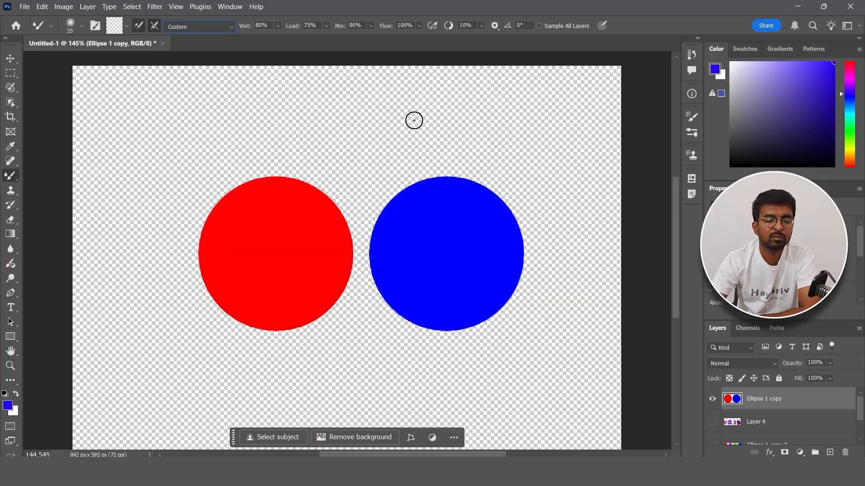
{"action": "left_click", "coordinate": [198, 27]}
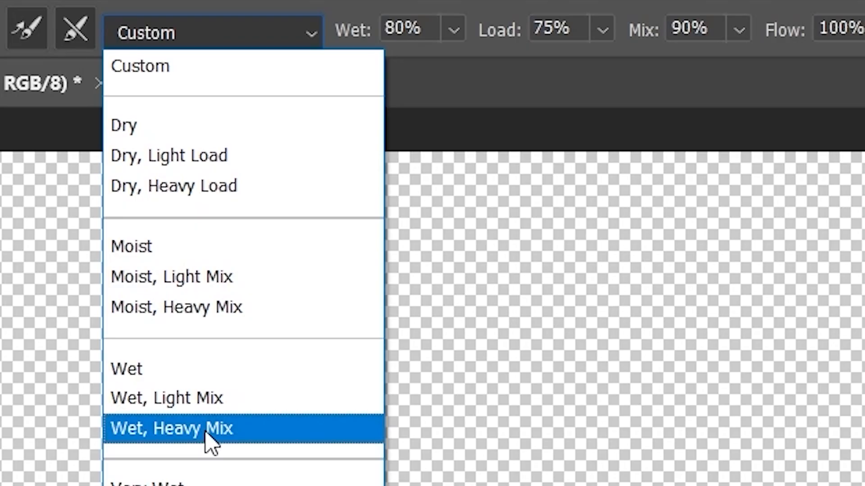
{"action": "left_click", "coordinate": [163, 86]}
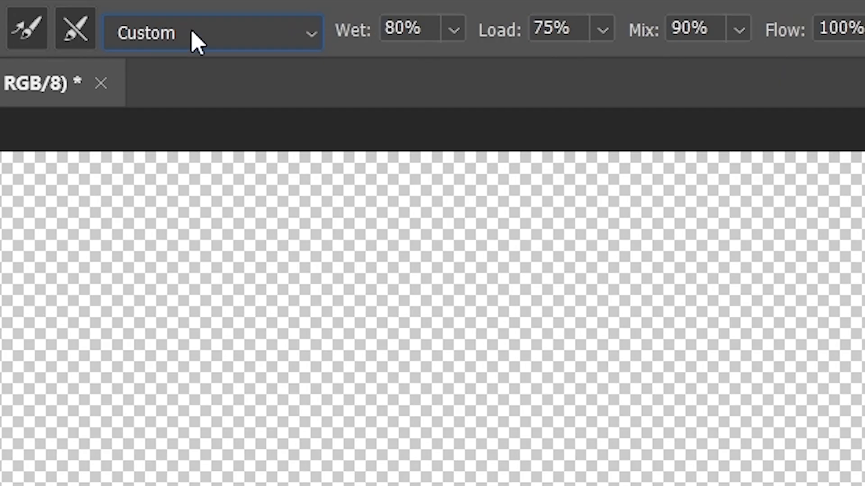
{"action": "left_click", "coordinate": [197, 41]}
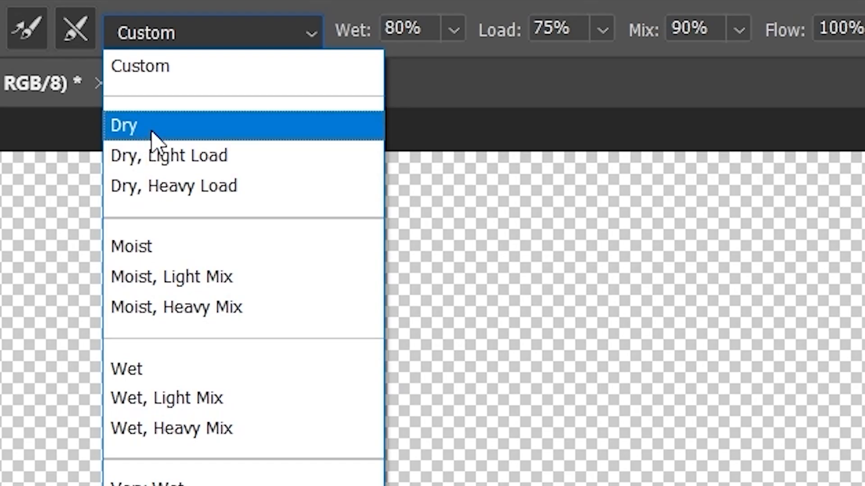
{"action": "left_click", "coordinate": [188, 68]}
Switch the mixer brush between the Dry, Dry, Light Load and Dry, Heavy Load presets, ending on Dry, Heavy Load
{"action": "left_click", "coordinate": [212, 42]}
{"action": "left_click", "coordinate": [156, 129]}
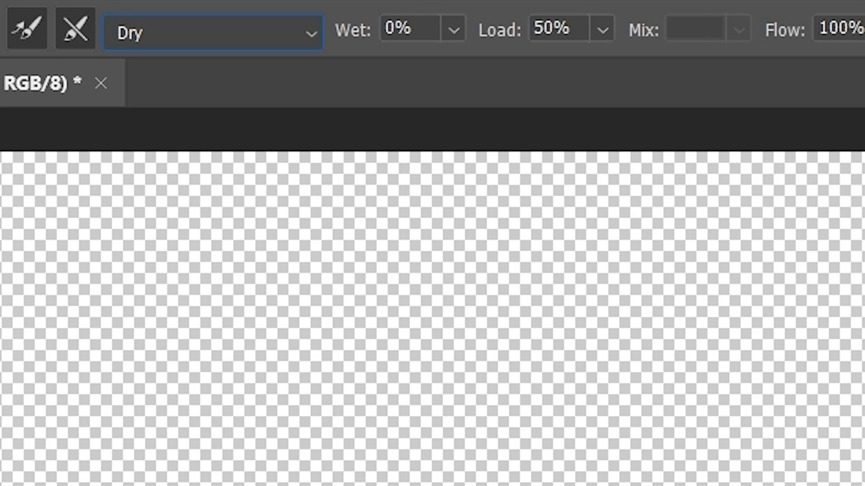
{"action": "left_click", "coordinate": [223, 41]}
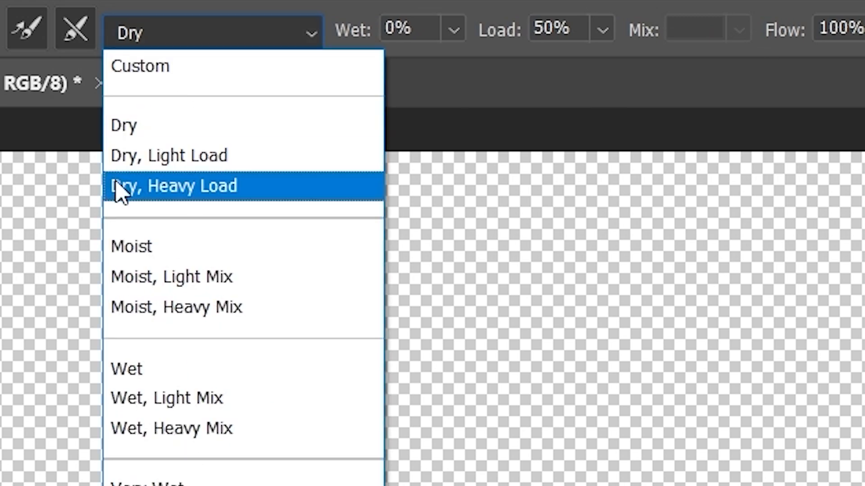
{"action": "left_click", "coordinate": [246, 160]}
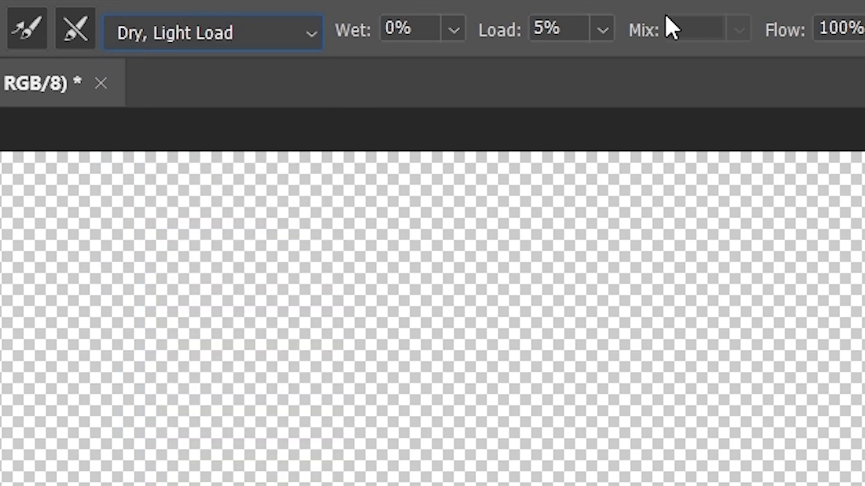
{"action": "left_click", "coordinate": [235, 27]}
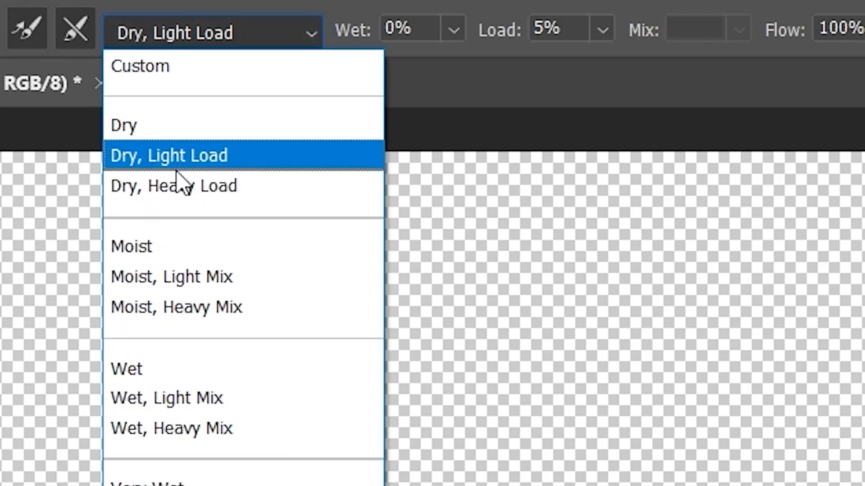
{"action": "left_click", "coordinate": [226, 187]}
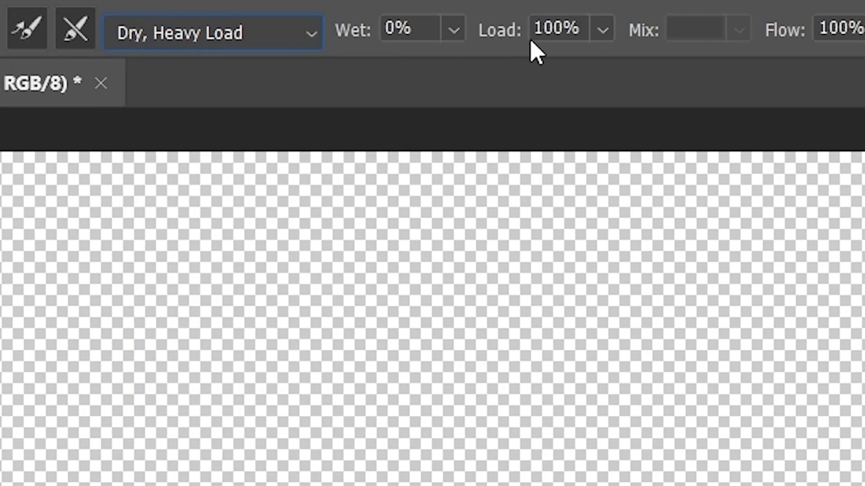
{"action": "left_click", "coordinate": [228, 35]}
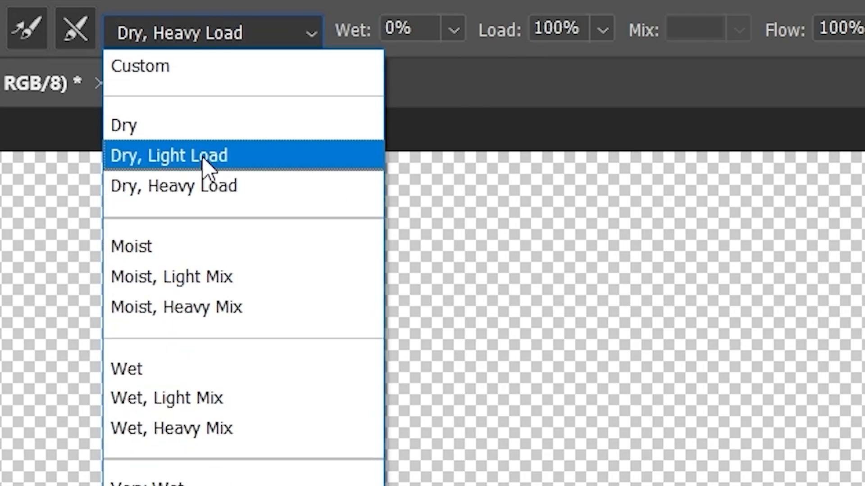
{"action": "left_click", "coordinate": [205, 167]}
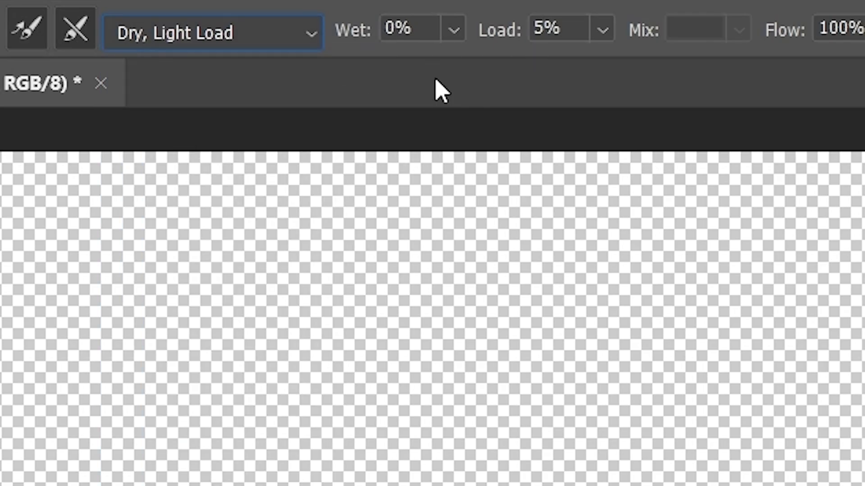
{"action": "left_click", "coordinate": [214, 31]}
{"action": "left_click", "coordinate": [185, 193]}
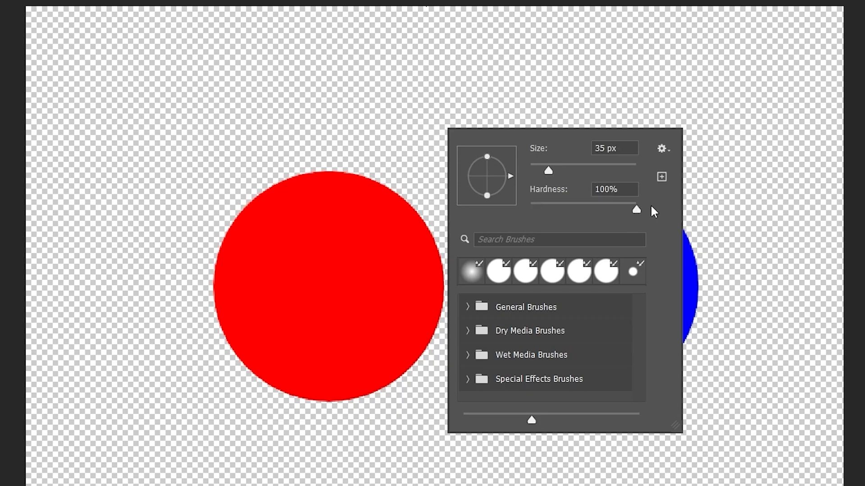
Set the brush hardness to 100% and choose pure yellow as the foreground colour
{"action": "left_click", "coordinate": [356, 83]}
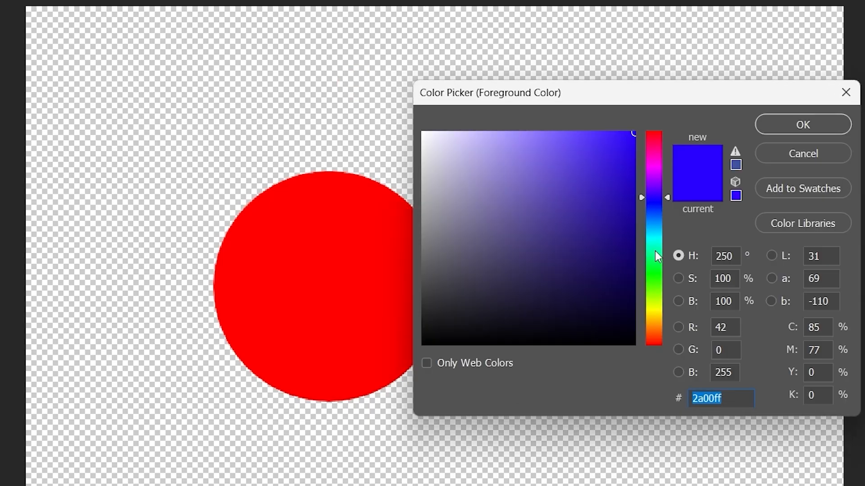
{"action": "left_click_drag", "start_coordinate": [655, 251], "coordinate": [655, 309]}
{"action": "left_click", "coordinate": [786, 125]}
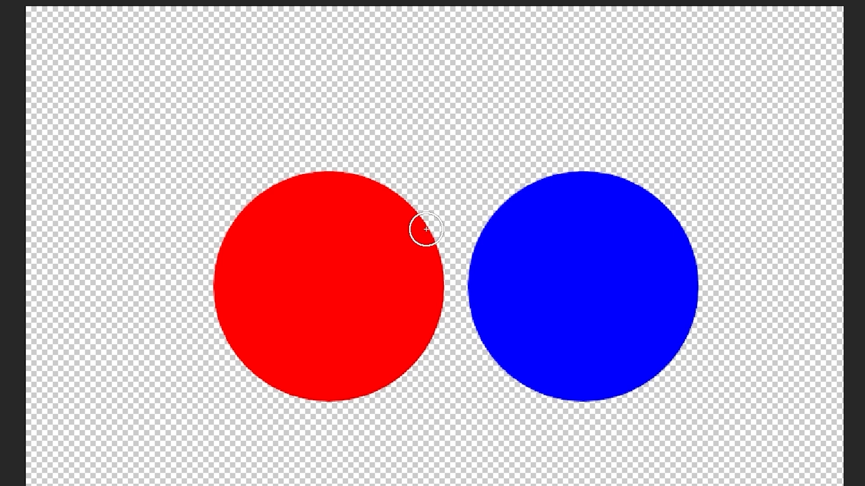
{"action": "right_click", "coordinate": [439, 122]}
{"action": "left_click", "coordinate": [330, 111]}
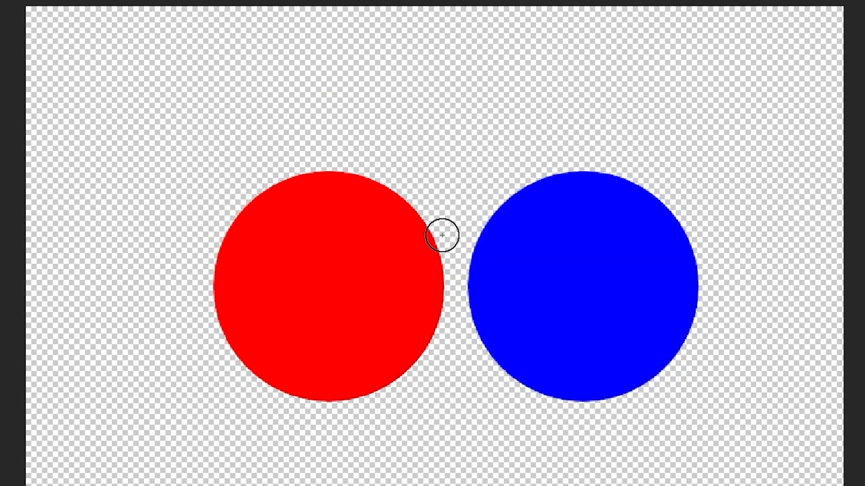
Test yellow strokes across the circles with the Dry, Heavy Load and Dry, Light Load presets, and undo them
{"action": "mouse_move", "coordinate": [411, 249]}
{"action": "left_mouse_down"}
{"action": "mouse_move", "coordinate": [546, 250]}
{"action": "mouse_move", "coordinate": [433, 271]}
{"action": "mouse_move", "coordinate": [481, 291]}
{"action": "mouse_move", "coordinate": [418, 325]}
{"action": "mouse_move", "coordinate": [553, 330]}
{"action": "mouse_move", "coordinate": [351, 364]}
{"action": "mouse_move", "coordinate": [536, 364]}
{"action": "mouse_move", "coordinate": [561, 311]}
{"action": "mouse_move", "coordinate": [549, 293]}
{"action": "left_mouse_up"}
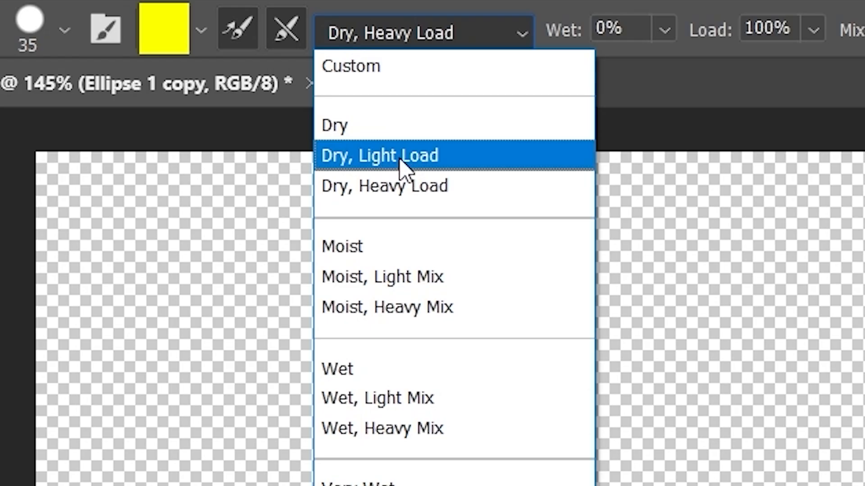
{"action": "left_click", "coordinate": [401, 165]}
{"action": "mouse_move", "coordinate": [429, 253]}
{"action": "left_mouse_down"}
{"action": "mouse_move", "coordinate": [519, 245]}
{"action": "mouse_move", "coordinate": [498, 285]}
{"action": "mouse_move", "coordinate": [417, 314]}
{"action": "mouse_move", "coordinate": [462, 281]}
{"action": "left_mouse_up"}
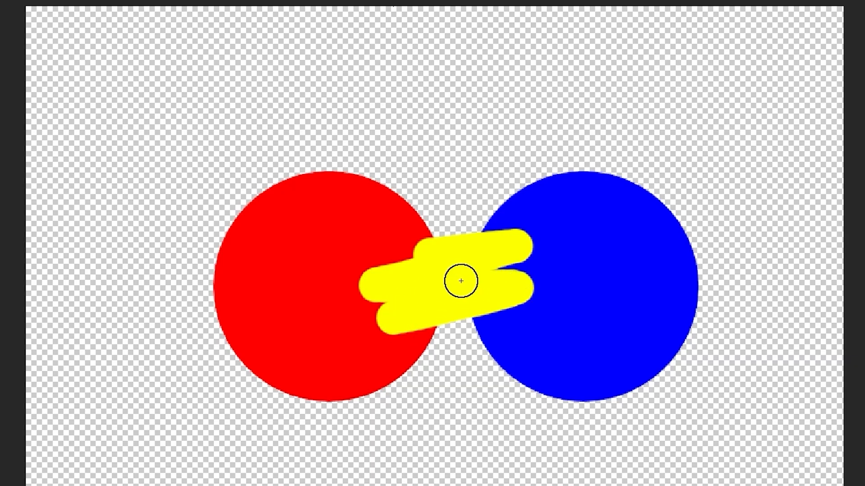
{"action": "key", "text": "ctrl+z"}
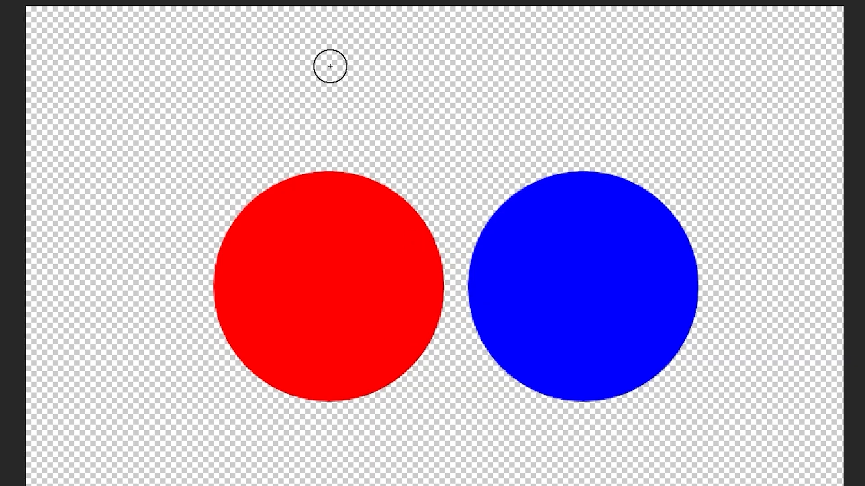
Try yellow strokes between the red and blue circles with the Moist and Moist, Heavy Mix presets
{"action": "left_click", "coordinate": [469, 45]}
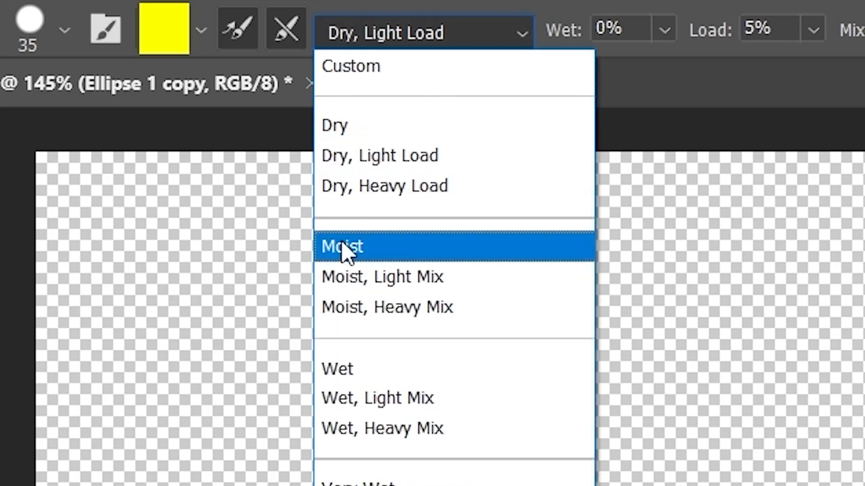
{"action": "mouse_move", "coordinate": [428, 267]}
{"action": "left_mouse_down"}
{"action": "mouse_move", "coordinate": [490, 264]}
{"action": "mouse_move", "coordinate": [432, 291]}
{"action": "mouse_move", "coordinate": [486, 322]}
{"action": "mouse_move", "coordinate": [487, 243]}
{"action": "mouse_move", "coordinate": [460, 230]}
{"action": "mouse_move", "coordinate": [489, 223]}
{"action": "left_mouse_up"}
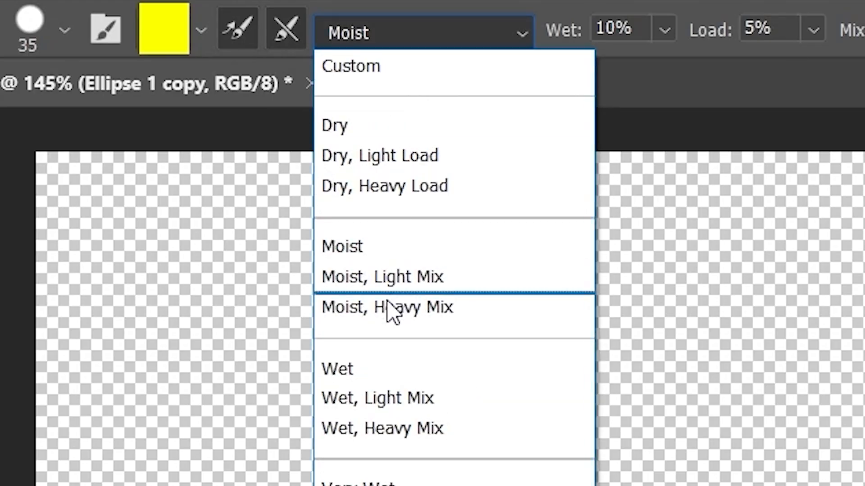
{"action": "left_click", "coordinate": [459, 326]}
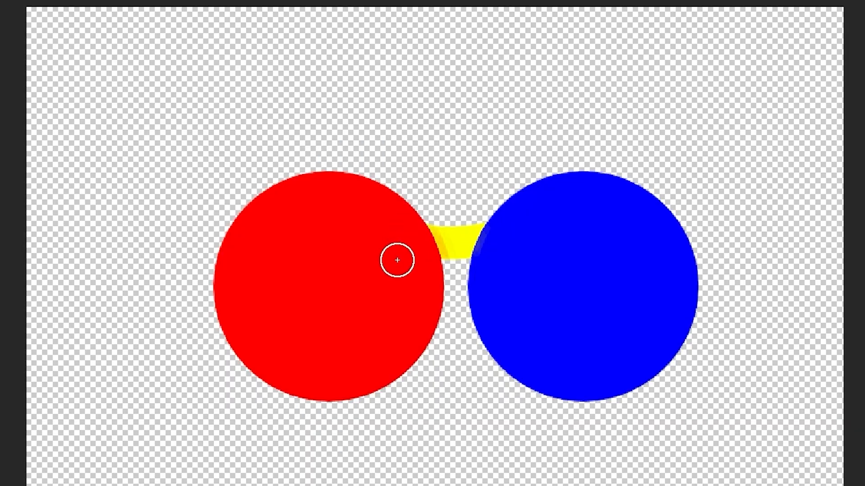
{"action": "mouse_move", "coordinate": [397, 260]}
{"action": "left_mouse_down"}
{"action": "mouse_move", "coordinate": [516, 262]}
{"action": "mouse_move", "coordinate": [513, 304]}
{"action": "mouse_move", "coordinate": [487, 328]}
{"action": "mouse_move", "coordinate": [501, 316]}
{"action": "mouse_move", "coordinate": [378, 238]}
{"action": "mouse_move", "coordinate": [390, 219]}
{"action": "mouse_move", "coordinate": [537, 216]}
{"action": "left_mouse_up"}
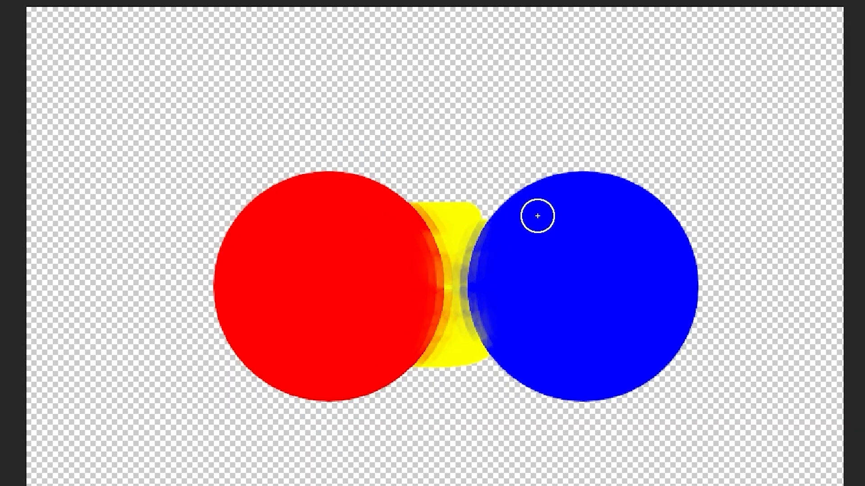
{"action": "mouse_move", "coordinate": [301, 192]}
{"action": "left_mouse_down"}
{"action": "mouse_move", "coordinate": [591, 221]}
{"action": "mouse_move", "coordinate": [440, 263]}
{"action": "left_mouse_up"}
Apply the Wet preset and try a yellow stroke across the circles
{"action": "left_click", "coordinate": [423, 32]}
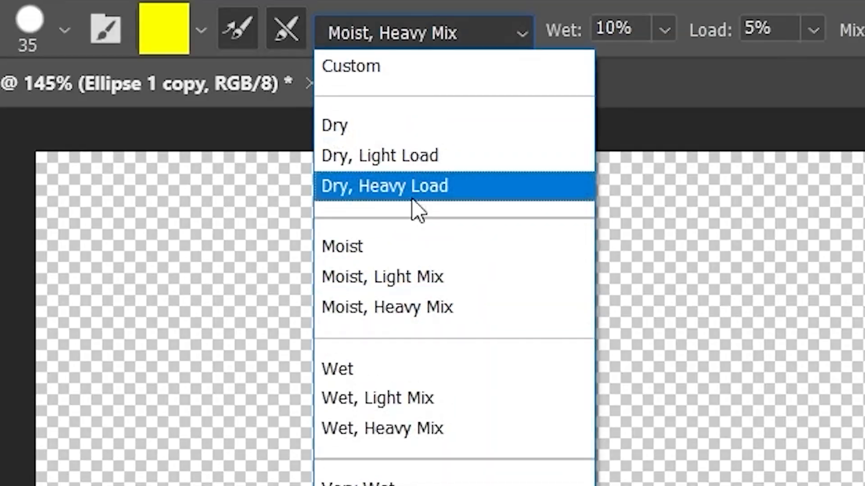
{"action": "left_click", "coordinate": [396, 369]}
{"action": "mouse_move", "coordinate": [360, 212]}
{"action": "left_mouse_down"}
{"action": "mouse_move", "coordinate": [388, 268]}
{"action": "mouse_move", "coordinate": [440, 336]}
{"action": "left_mouse_up"}
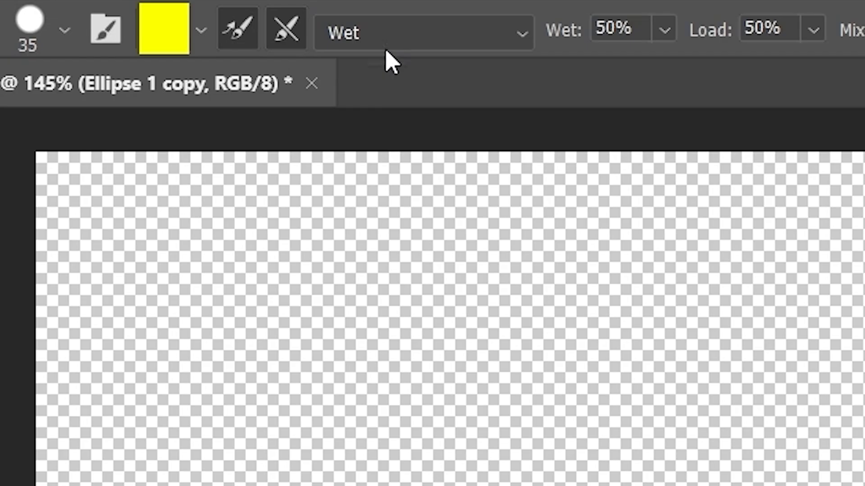
Apply the Wet, Heavy Mix preset and try winding strokes that blend yellow with the red and blue circles
{"action": "left_click", "coordinate": [386, 45]}
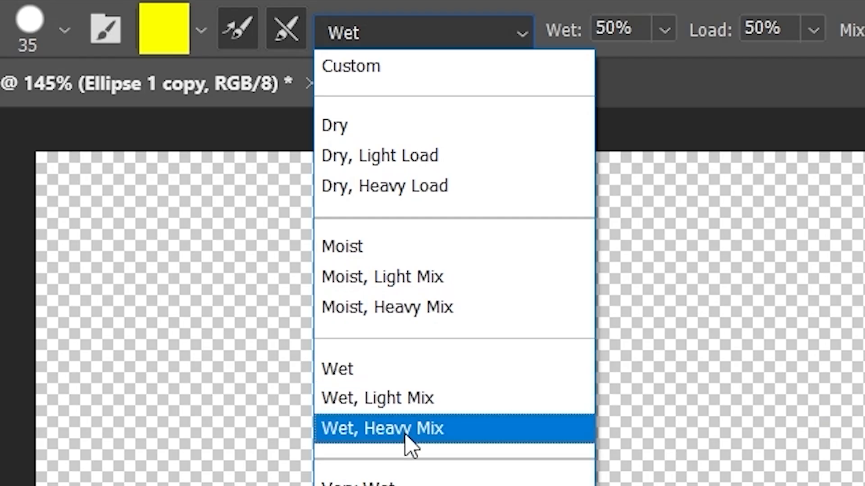
{"action": "left_click", "coordinate": [405, 430]}
{"action": "mouse_move", "coordinate": [479, 250]}
{"action": "left_mouse_down"}
{"action": "mouse_move", "coordinate": [444, 259]}
{"action": "mouse_move", "coordinate": [498, 280]}
{"action": "mouse_move", "coordinate": [455, 318]}
{"action": "mouse_move", "coordinate": [490, 349]}
{"action": "mouse_move", "coordinate": [431, 333]}
{"action": "mouse_move", "coordinate": [513, 282]}
{"action": "mouse_move", "coordinate": [509, 233]}
{"action": "mouse_move", "coordinate": [401, 198]}
{"action": "mouse_move", "coordinate": [434, 185]}
{"action": "mouse_move", "coordinate": [432, 200]}
{"action": "mouse_move", "coordinate": [496, 297]}
{"action": "mouse_move", "coordinate": [256, 310]}
{"action": "mouse_move", "coordinate": [519, 245]}
{"action": "left_mouse_up"}
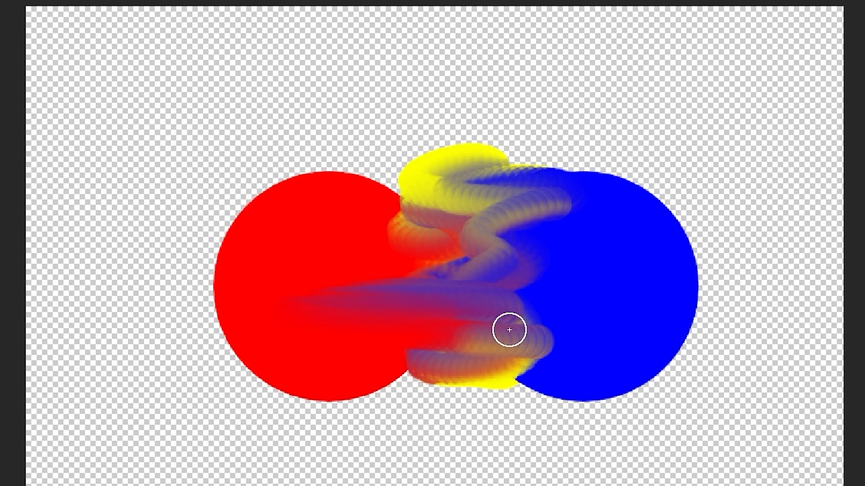
{"action": "mouse_move", "coordinate": [437, 253]}
{"action": "left_mouse_down"}
{"action": "mouse_move", "coordinate": [477, 228]}
{"action": "mouse_move", "coordinate": [534, 336]}
{"action": "mouse_move", "coordinate": [339, 225]}
{"action": "mouse_move", "coordinate": [724, 332]}
{"action": "mouse_move", "coordinate": [289, 253]}
{"action": "mouse_move", "coordinate": [237, 295]}
{"action": "mouse_move", "coordinate": [625, 372]}
{"action": "mouse_move", "coordinate": [730, 278]}
{"action": "mouse_move", "coordinate": [736, 255]}
{"action": "left_mouse_up"}
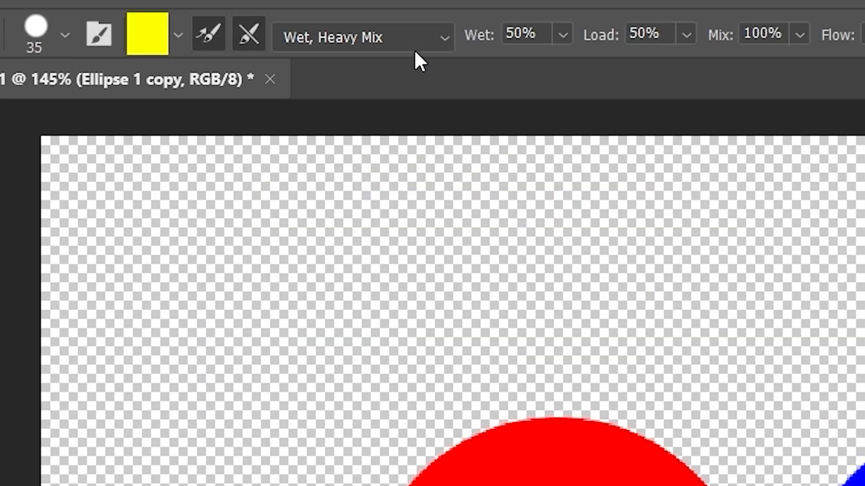
Apply the Very Wet, Heavy Mix preset and paint long looping yellow strokes over and around both circles
{"action": "left_click", "coordinate": [396, 32]}
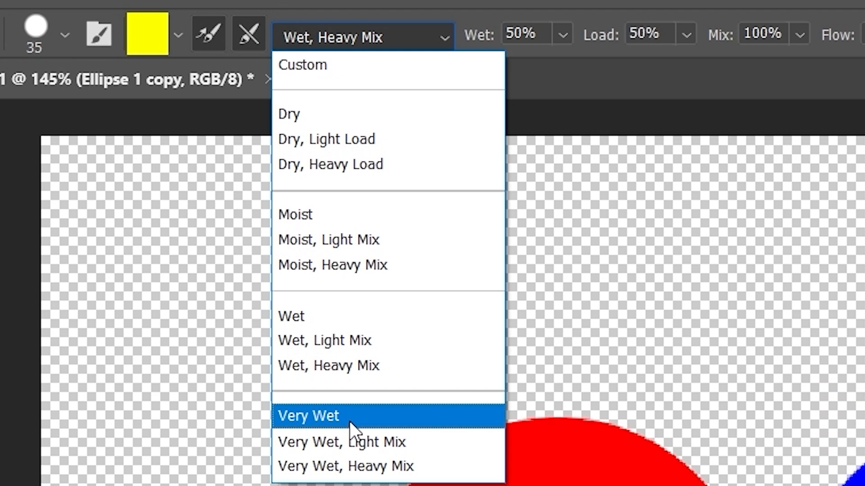
{"action": "left_click", "coordinate": [377, 468]}
{"action": "mouse_move", "coordinate": [560, 222]}
{"action": "left_mouse_down"}
{"action": "mouse_move", "coordinate": [414, 274]}
{"action": "mouse_move", "coordinate": [574, 278]}
{"action": "mouse_move", "coordinate": [499, 191]}
{"action": "left_mouse_up"}
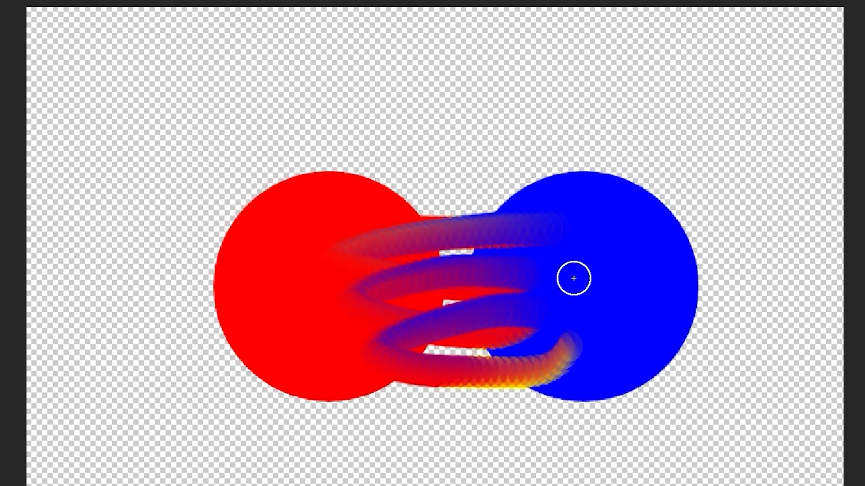
{"action": "mouse_move", "coordinate": [565, 183]}
{"action": "left_mouse_down"}
{"action": "mouse_move", "coordinate": [333, 135]}
{"action": "mouse_move", "coordinate": [264, 146]}
{"action": "mouse_move", "coordinate": [298, 274]}
{"action": "mouse_move", "coordinate": [290, 323]}
{"action": "mouse_move", "coordinate": [203, 363]}
{"action": "mouse_move", "coordinate": [48, 318]}
{"action": "mouse_move", "coordinate": [118, 129]}
{"action": "left_mouse_up"}
{"action": "mouse_move", "coordinate": [155, 98]}
{"action": "left_mouse_down"}
{"action": "mouse_move", "coordinate": [209, 53]}
{"action": "mouse_move", "coordinate": [319, 26]}
{"action": "mouse_move", "coordinate": [421, 31]}
{"action": "mouse_move", "coordinate": [514, 68]}
{"action": "mouse_move", "coordinate": [614, 84]}
{"action": "mouse_move", "coordinate": [750, 162]}
{"action": "mouse_move", "coordinate": [738, 236]}
{"action": "mouse_move", "coordinate": [691, 311]}
{"action": "mouse_move", "coordinate": [665, 311]}
{"action": "mouse_move", "coordinate": [661, 234]}
{"action": "mouse_move", "coordinate": [627, 257]}
{"action": "mouse_move", "coordinate": [632, 314]}
{"action": "mouse_move", "coordinate": [595, 227]}
{"action": "left_mouse_up"}
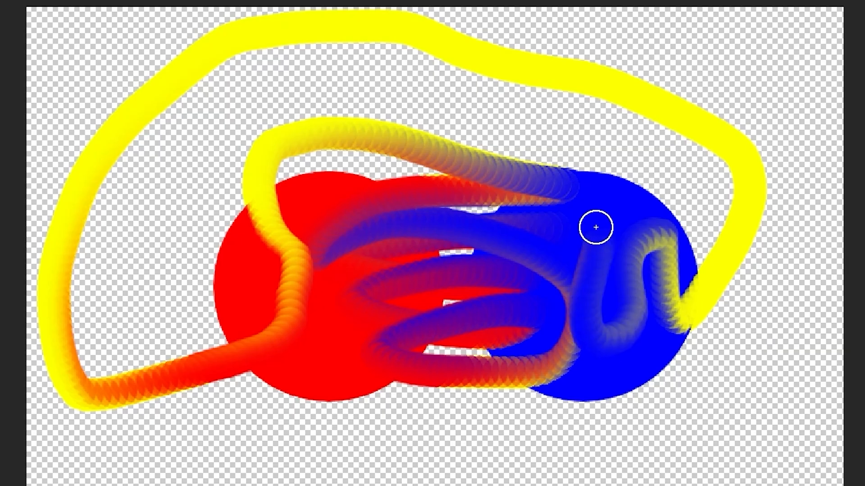
{"action": "mouse_move", "coordinate": [448, 312]}
{"action": "left_mouse_down"}
{"action": "mouse_move", "coordinate": [317, 315]}
{"action": "mouse_move", "coordinate": [274, 295]}
{"action": "mouse_move", "coordinate": [320, 380]}
{"action": "mouse_move", "coordinate": [355, 406]}
{"action": "mouse_move", "coordinate": [320, 281]}
{"action": "mouse_move", "coordinate": [325, 196]}
{"action": "mouse_move", "coordinate": [347, 230]}
{"action": "mouse_move", "coordinate": [578, 259]}
{"action": "mouse_move", "coordinate": [608, 331]}
{"action": "mouse_move", "coordinate": [659, 250]}
{"action": "mouse_move", "coordinate": [648, 307]}
{"action": "mouse_move", "coordinate": [397, 287]}
{"action": "mouse_move", "coordinate": [392, 216]}
{"action": "mouse_move", "coordinate": [492, 328]}
{"action": "mouse_move", "coordinate": [393, 403]}
{"action": "mouse_move", "coordinate": [529, 348]}
{"action": "left_mouse_up"}
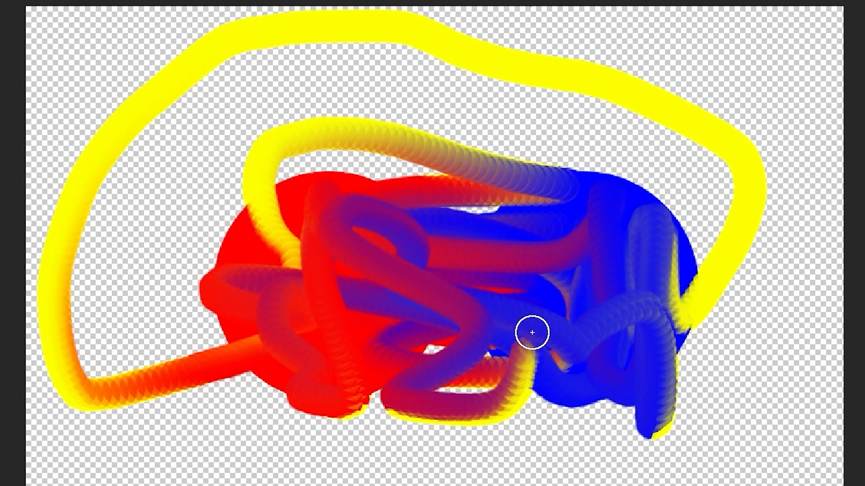